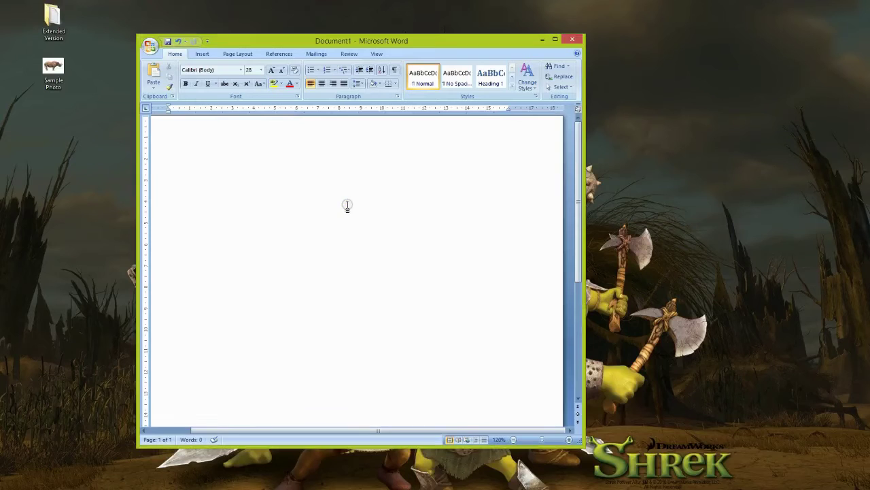
Type the Coloring Book action pack greeting, then open the Extended Version folder and Instruction file
type("I will show you how to")
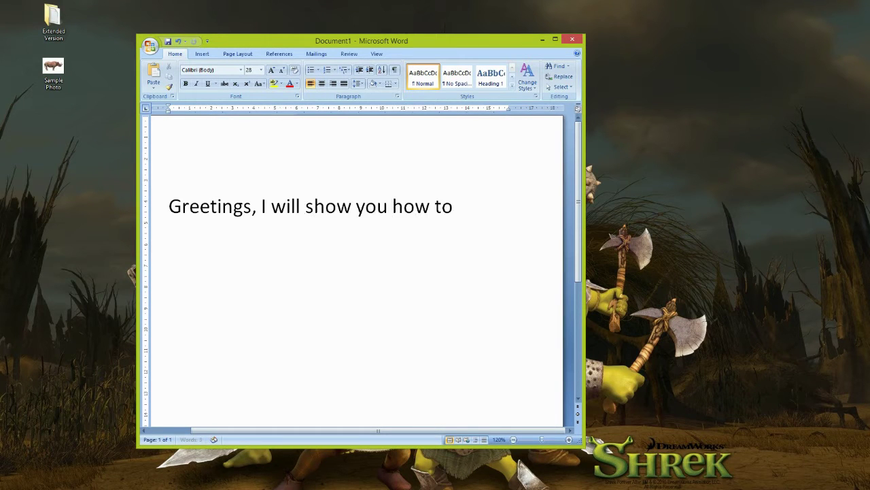
type(" use this Photoshop action pack ")
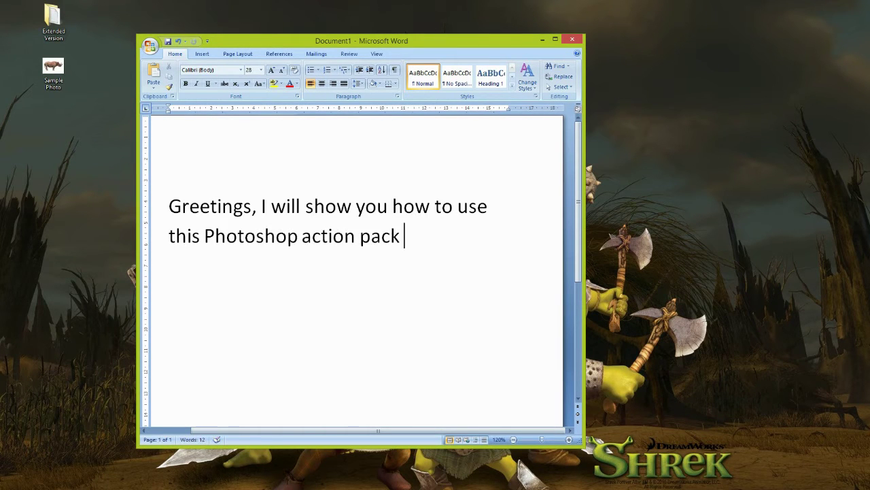
type("\"Coloring Book")
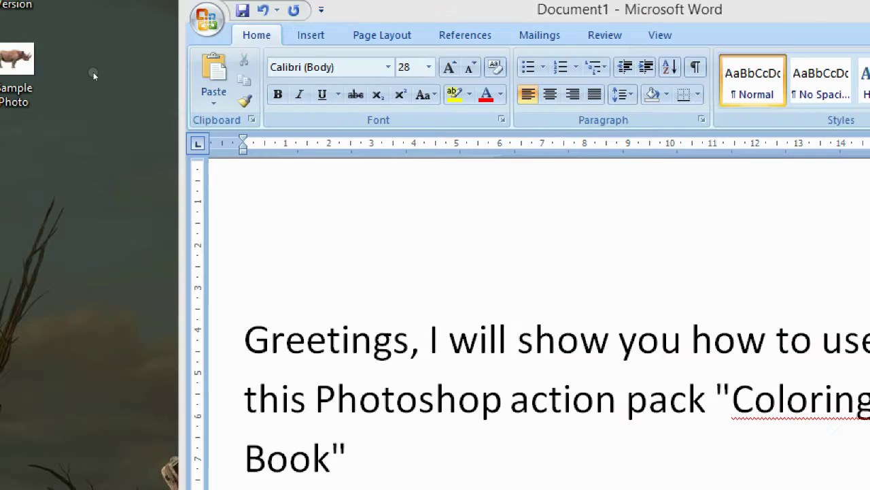
double_click(15, 4)
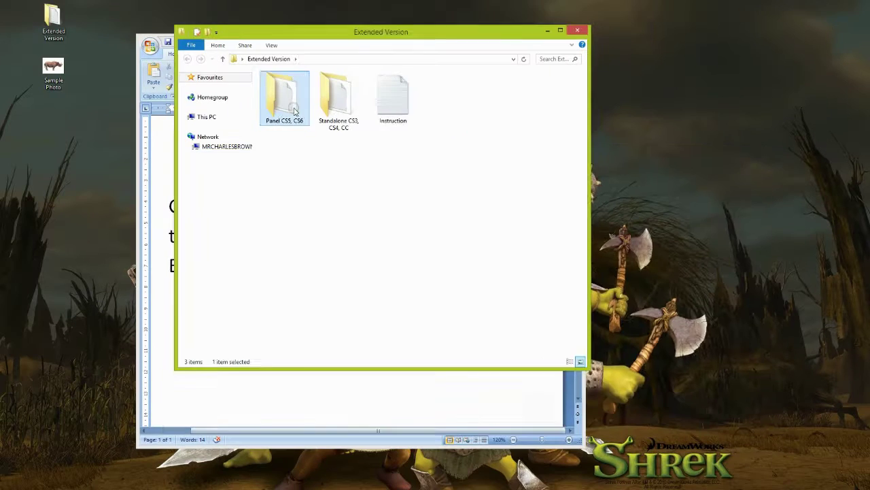
double_click(394, 95)
Replace the Word text with the note beginning 'For CS3, CS4 and CC' about the standalone pack
left_click(716, 157)
key("ctrl+a")
type("For CS3")
type("and CC ")
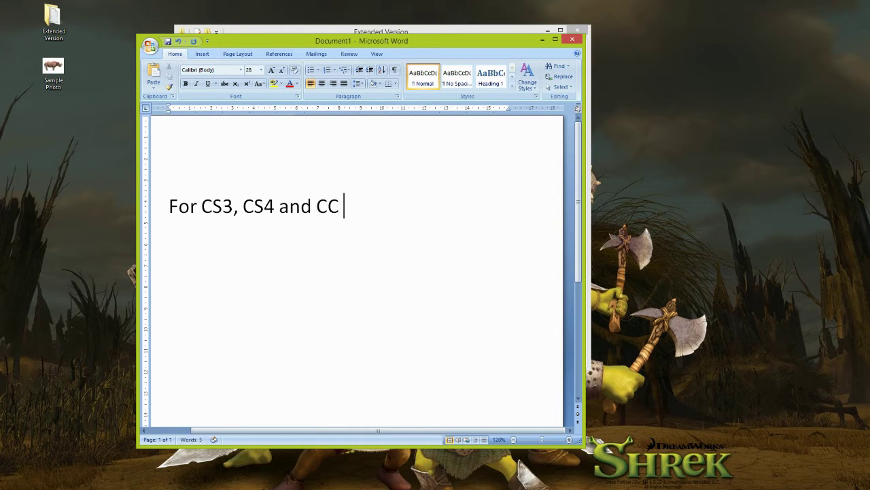
type("users, you can use the standa")
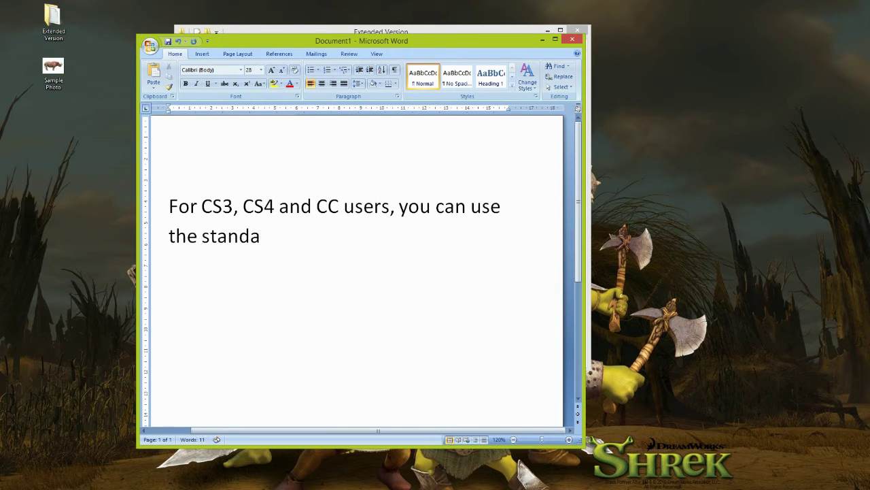
type("lone pack while those w")
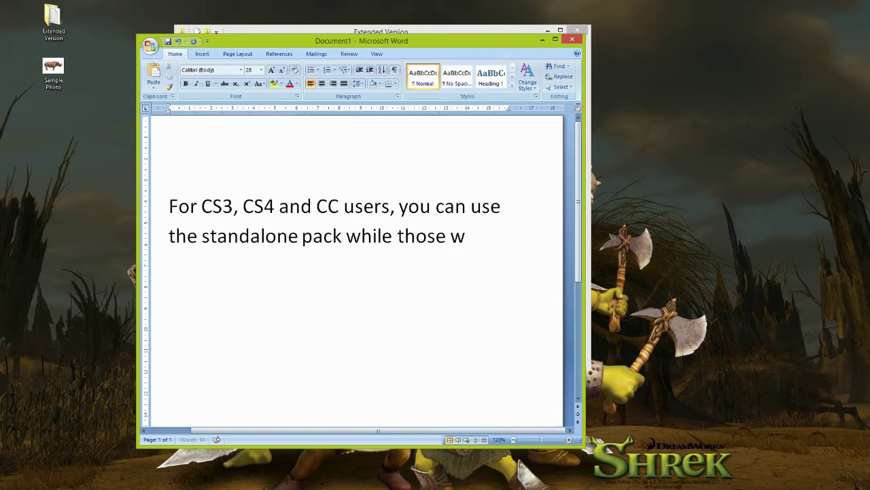
type(" and CS6 and usethe cu")
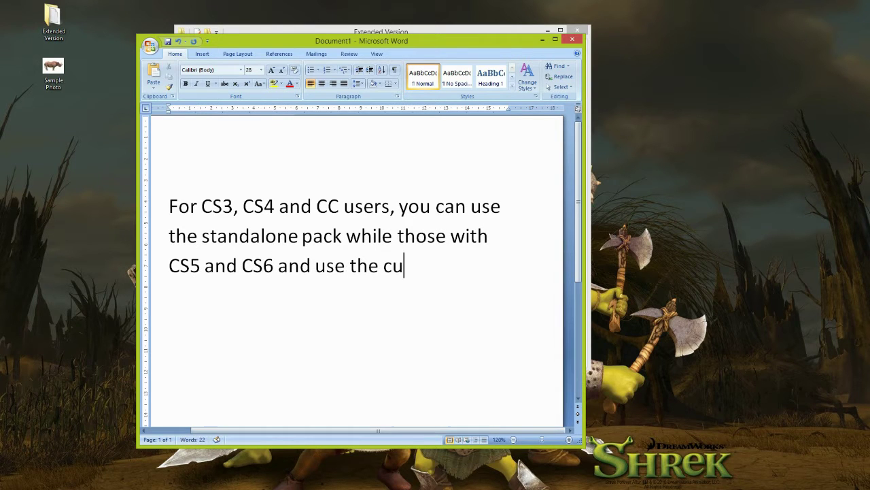
type("m panel pack")
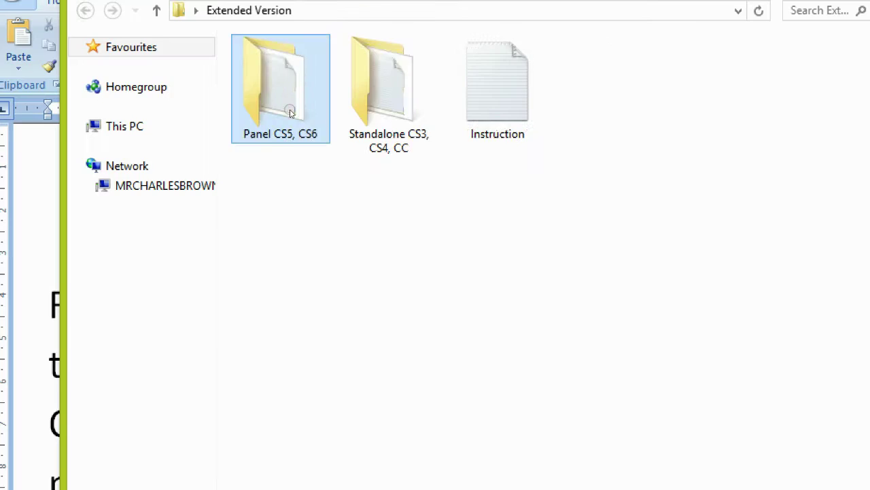
Open the Panel CS5, CS6 folder and add the double-click add-on files install note
double_click(290, 113)
left_click_drag(390, 206, 496, 293)
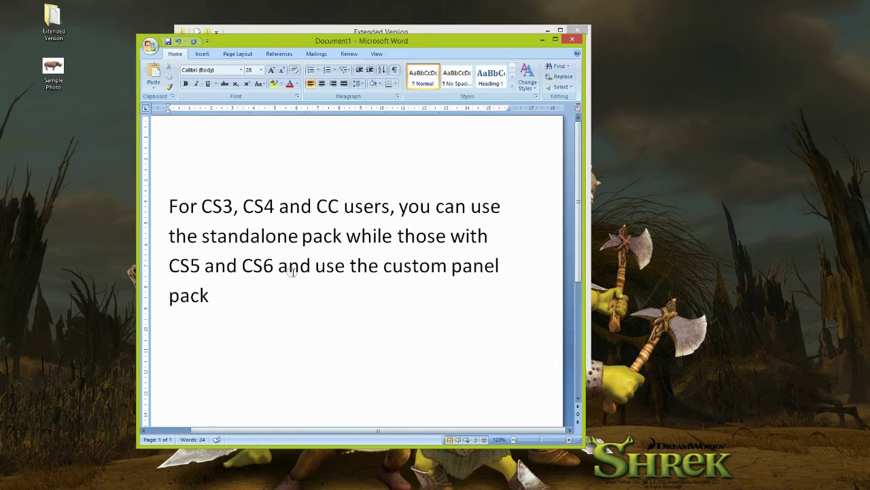
type("- simply double-")
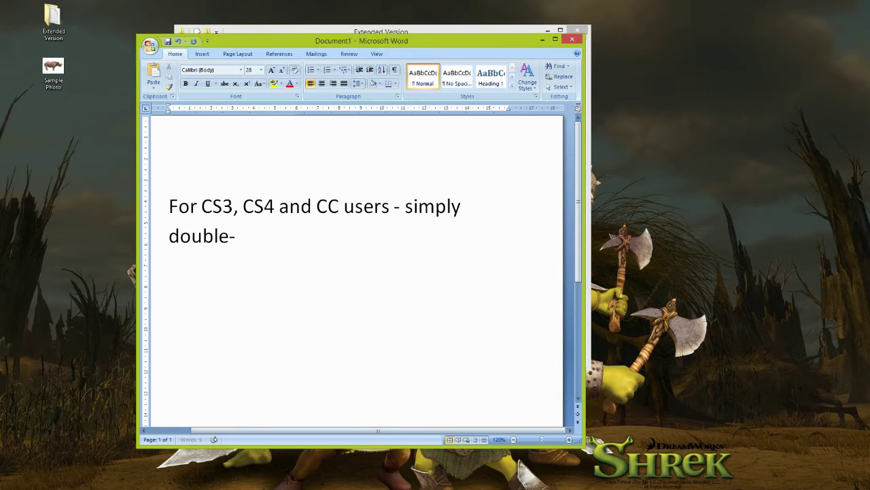
type("click the add-on files (action,")
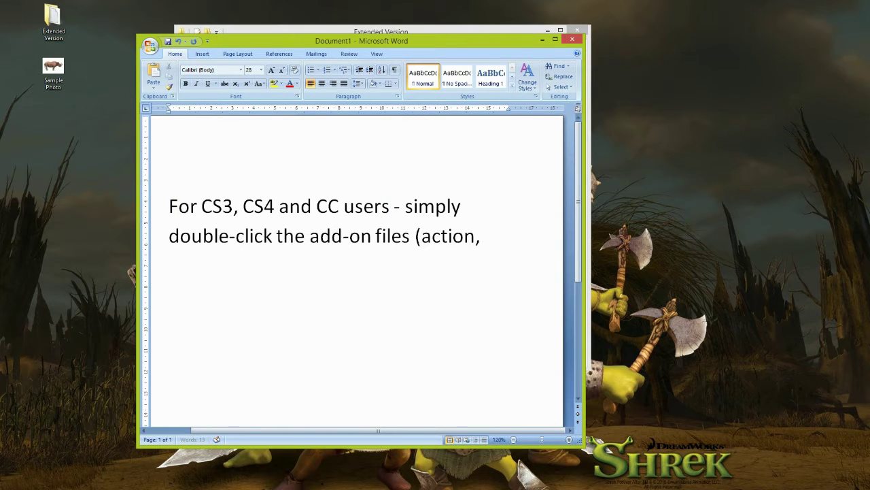
type(" pattern, brush), it will aut")
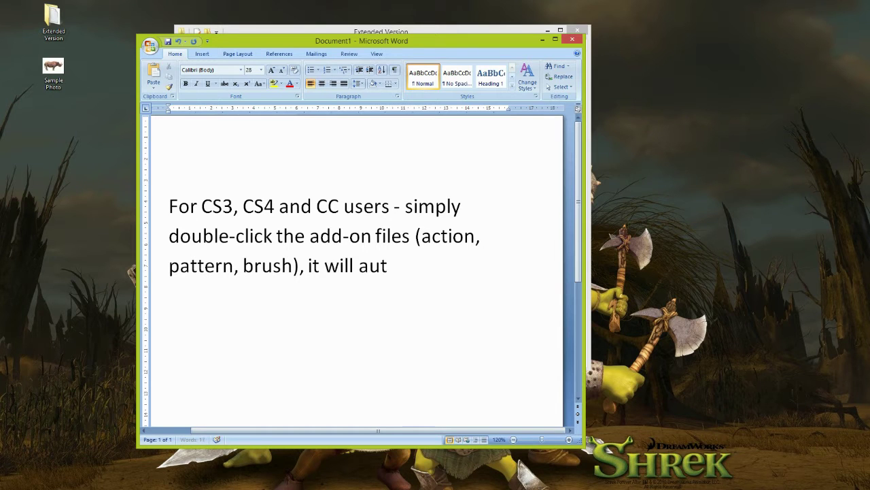
type("omatically open in Photoshop")
Rewrite the paragraph as the CS5/CS6 custom panel instructions note and open How to load plugin
mouse_move(333, 295)
left_mouse_down()
mouse_move(169, 235)
mouse_move(169, 204)
left_mouse_up()
type("The instruction on")
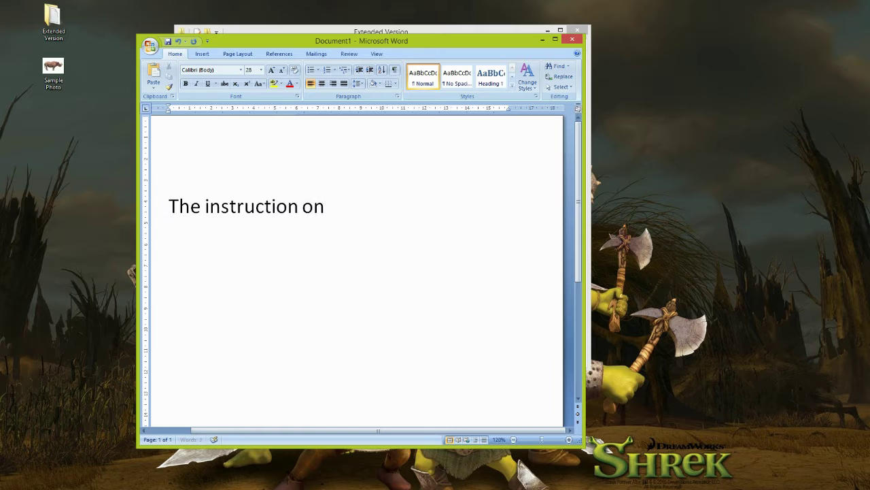
type(" how to load the custom panel is wri")
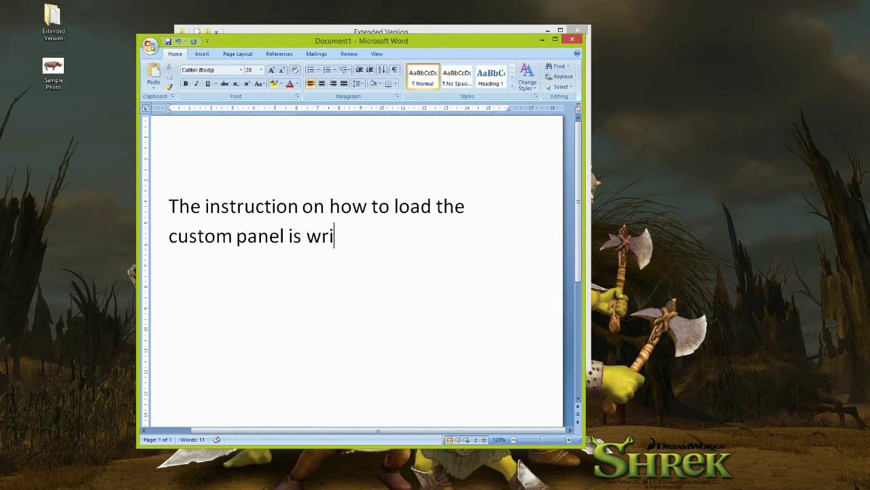
type("tten in the folder")
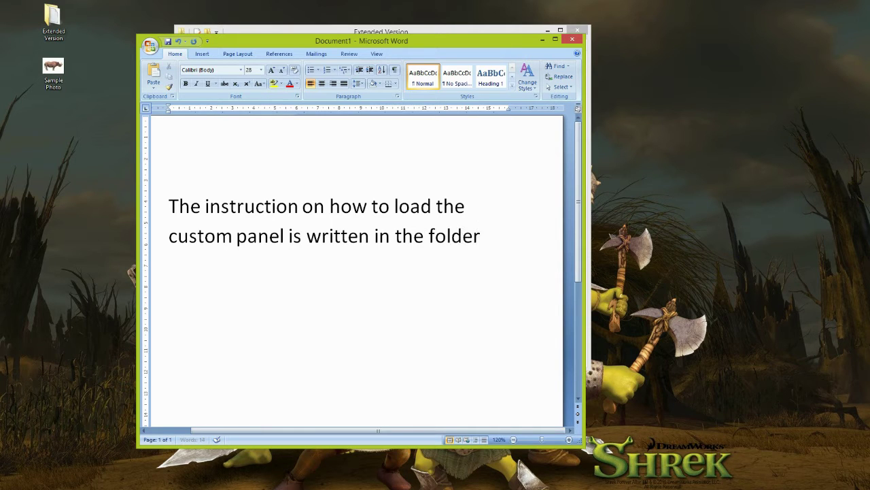
type(" for CS5 and CS6 users.")
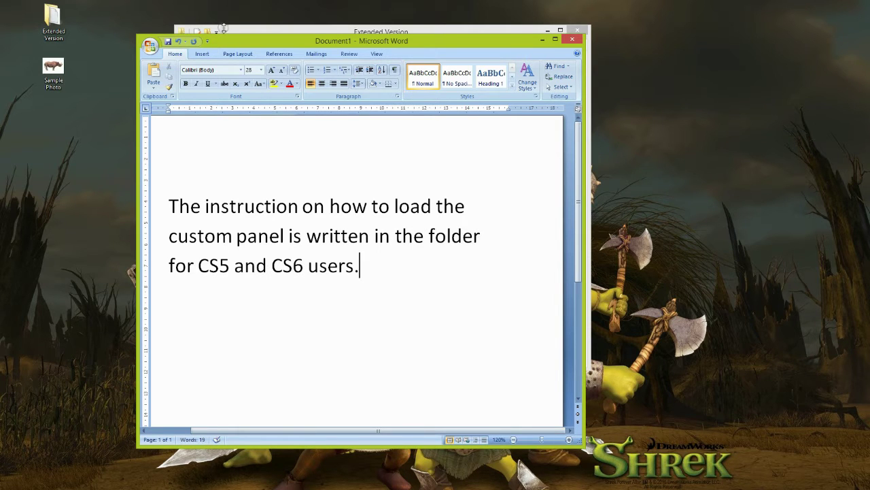
left_click(224, 28)
double_click(447, 100)
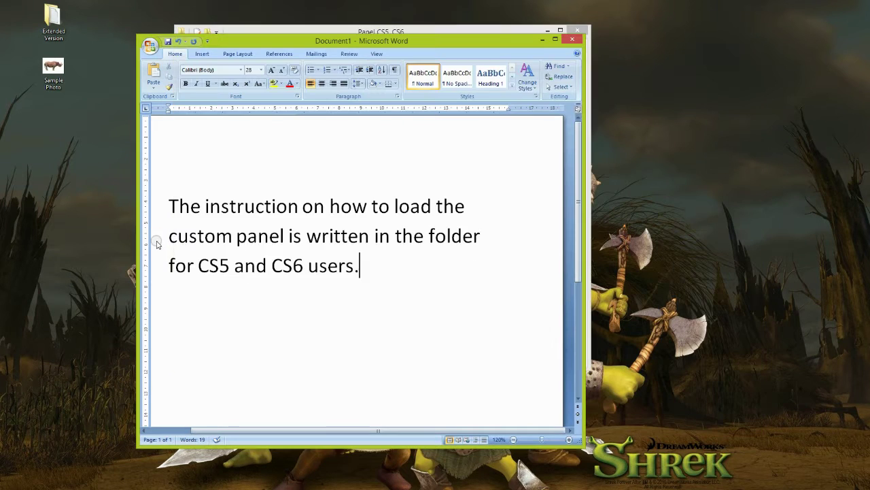
Finish the word 'begin', collapse Actions/History, and dock the Advance Coloring Book Kit panel
type("egin")
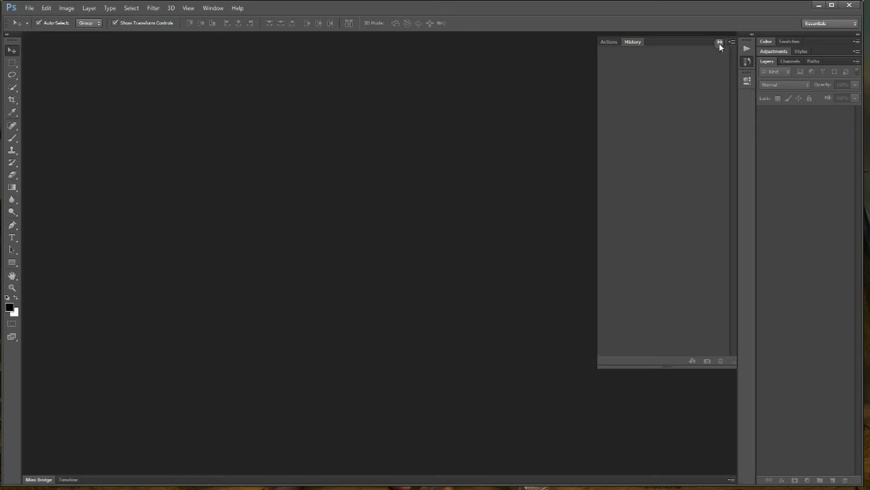
left_click(719, 43)
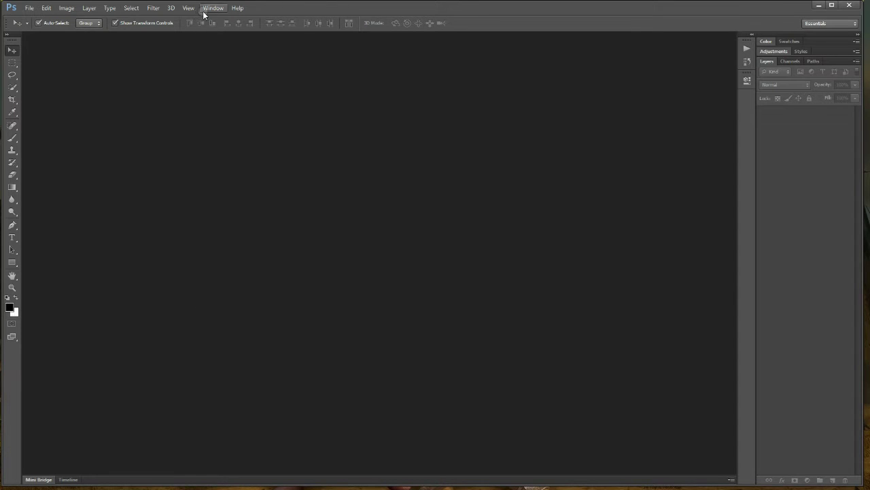
left_click(213, 7)
left_click(297, 66)
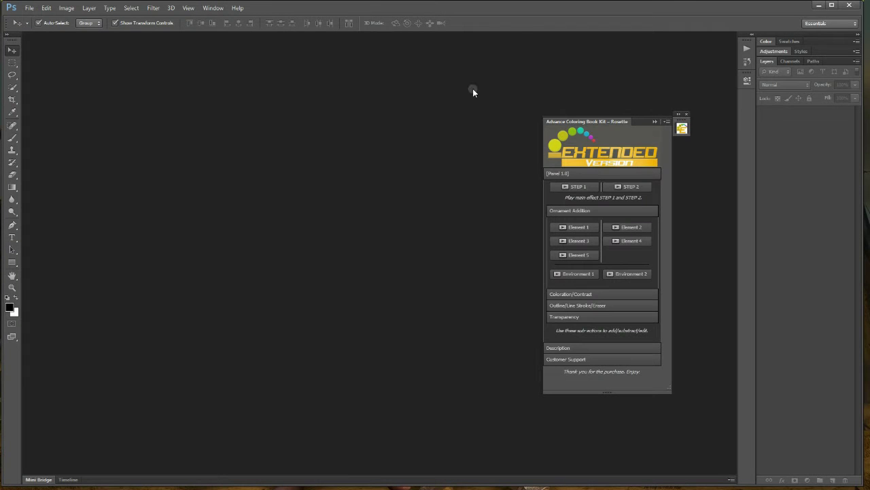
left_click_drag(691, 117, 738, 91)
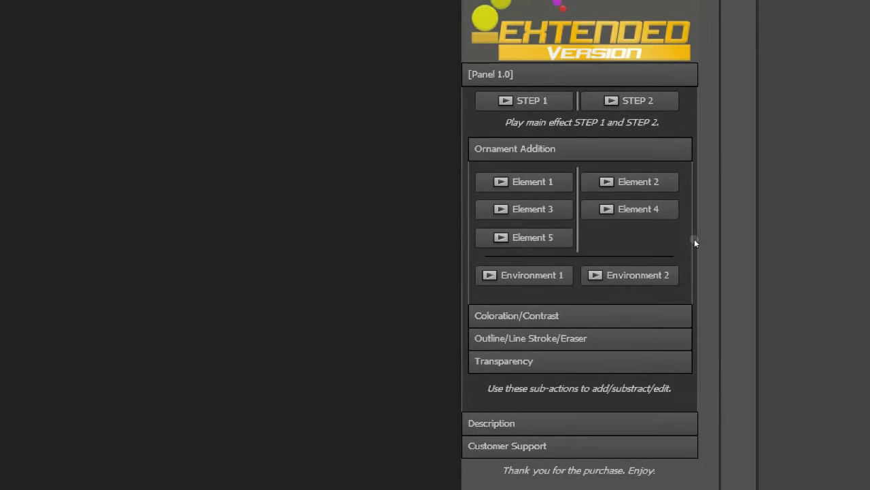
Expand the Coloration, Outline, Transparency and Ornament sections, and open Sample Photo
left_click(668, 266)
left_click(668, 276)
left_click(666, 361)
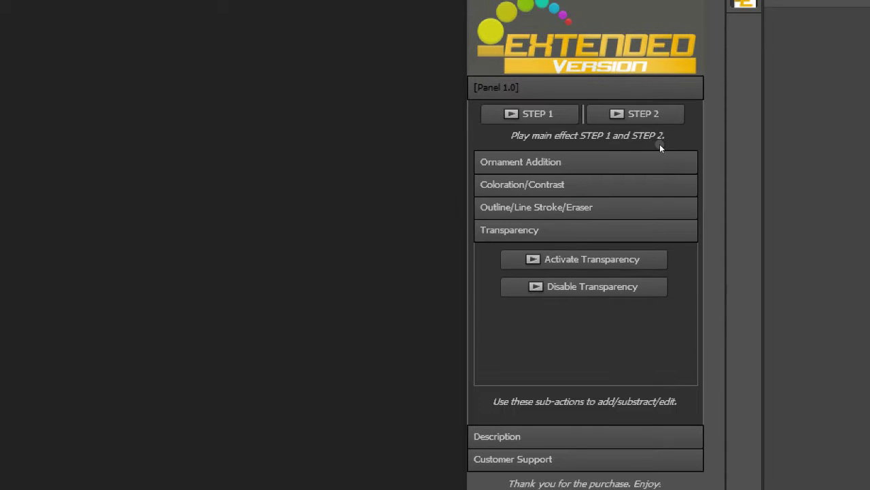
left_click(653, 148)
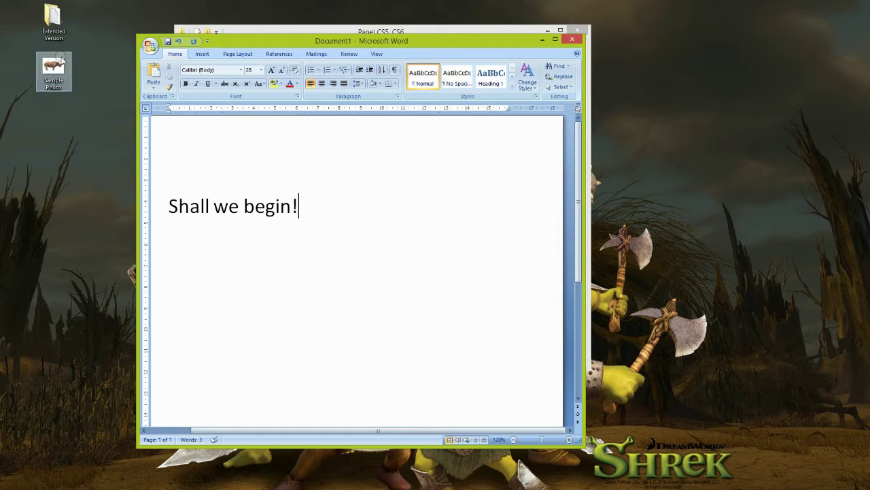
right_click(65, 55)
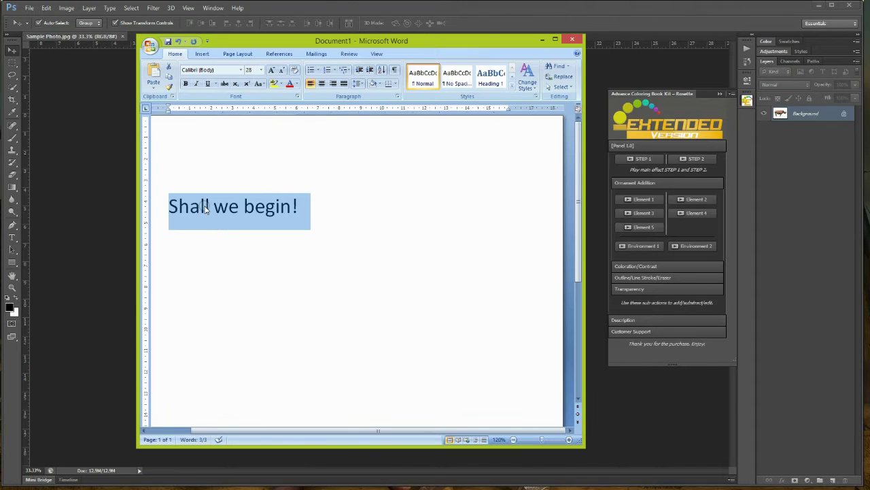
Type the note on extracting the model with background removal or Intense Background Remover packages
type("After you have loaded")
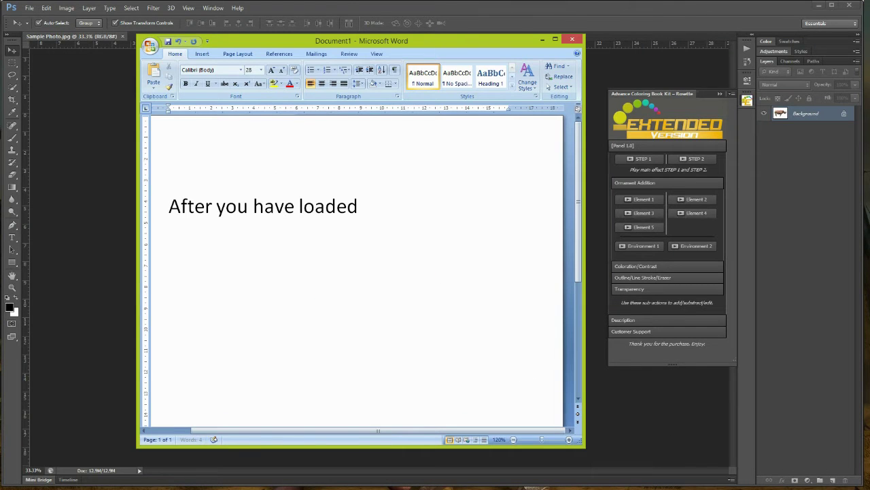
type(" the add-on files, the ne")
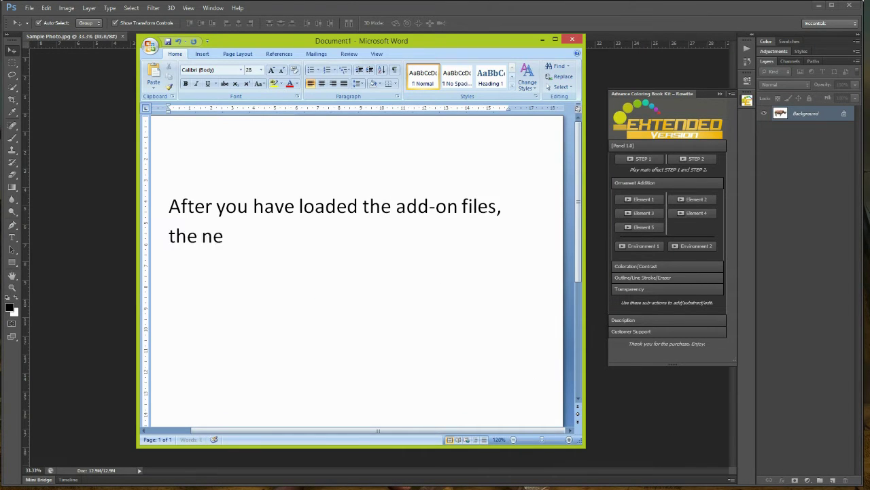
type("xt thing is to simply extract ")
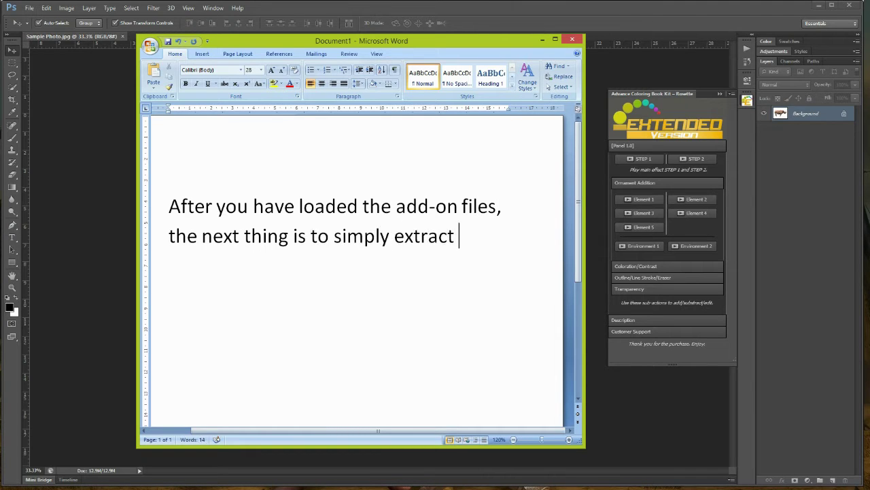
type("your model/object/photo from the ")
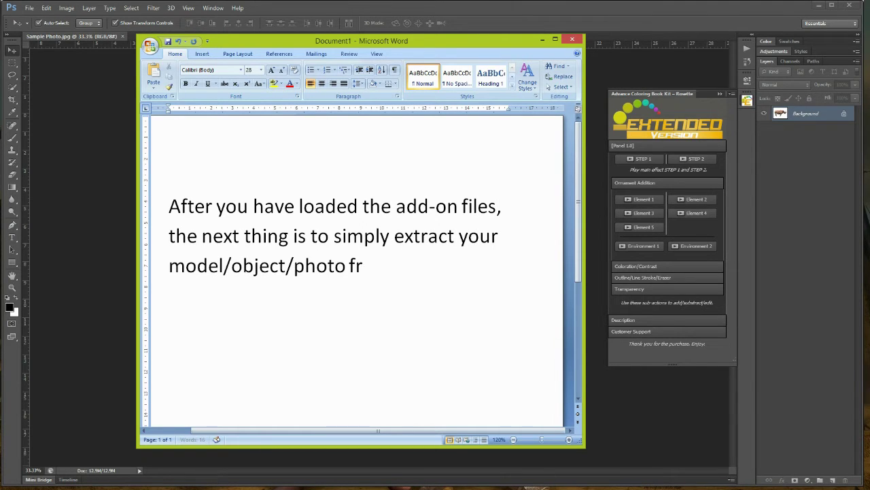
type("background.")
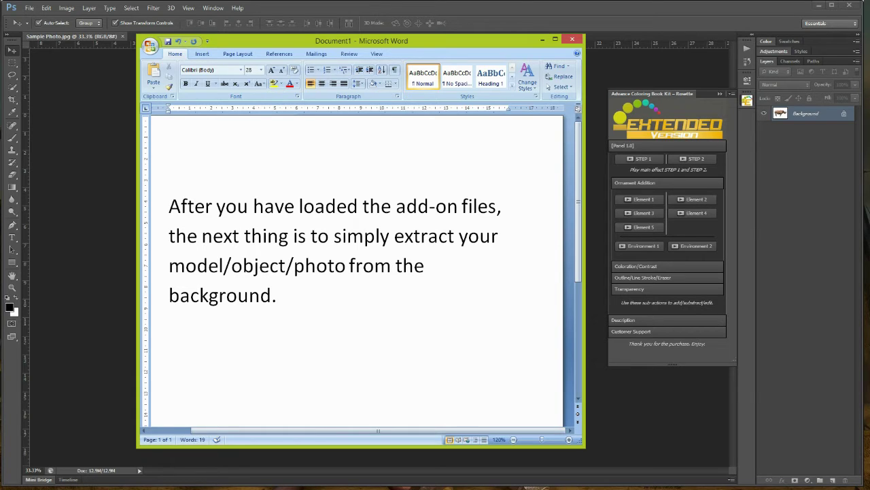
type(" You can use the available ")
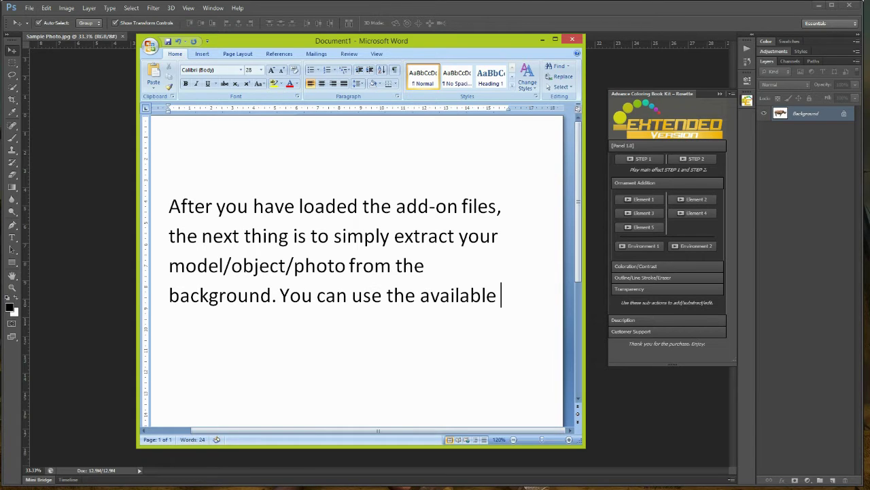
type("background removal tool on Photoshop or you can use any of the \"In")
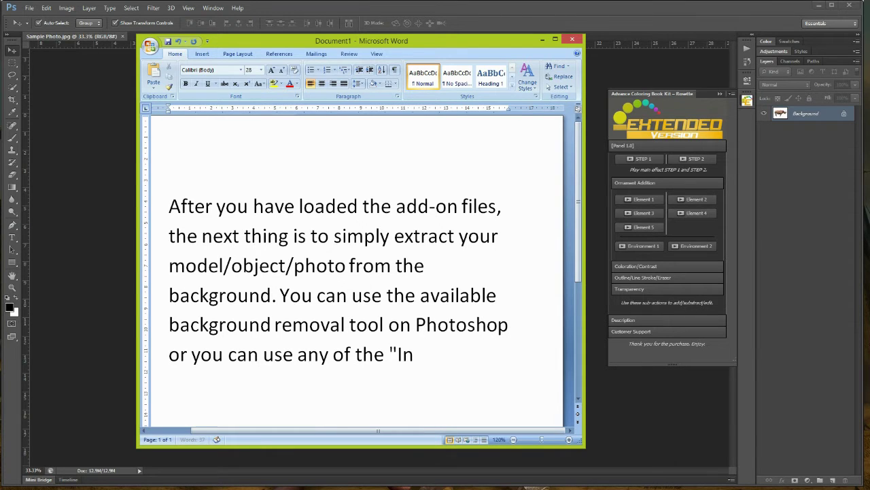
type("tense Background Remover\" packages.")
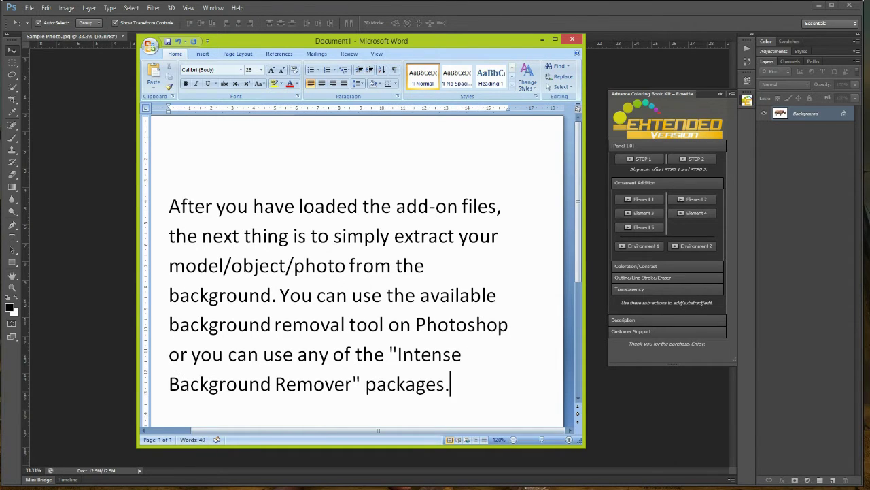
Select the rhino photo's white background with the Magic Wand Tool
left_click(537, 39)
key("ctrl+0")
right_click(16, 90)
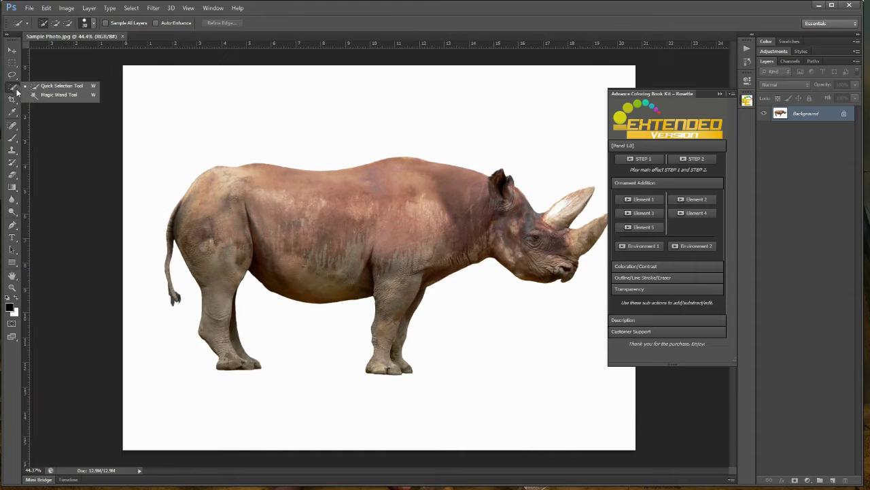
left_click(58, 94)
left_click(300, 143)
right_click(15, 88)
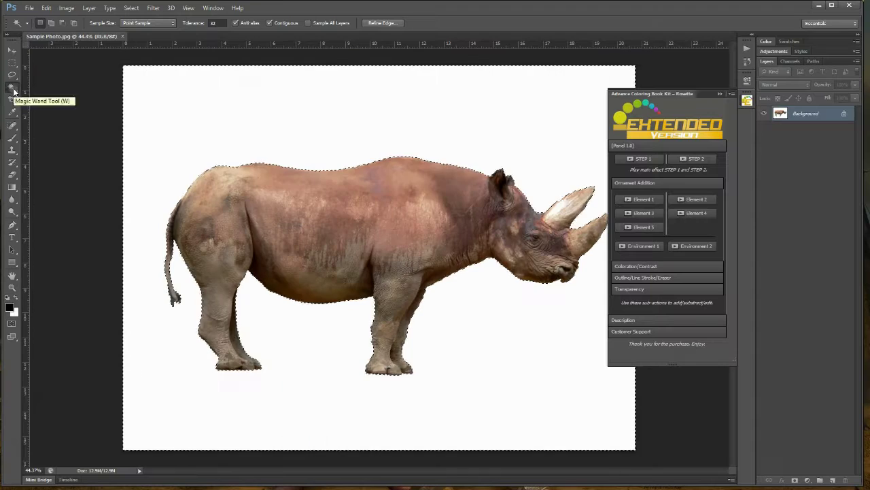
Bring Word back and clear all the old note text
left_click(458, 385, "shift")
key("ctrl+a")
key("Delete")
Type the tip that Quick Selection and Magic Wand tools help with plain backgrounds
type("\"Quixk")
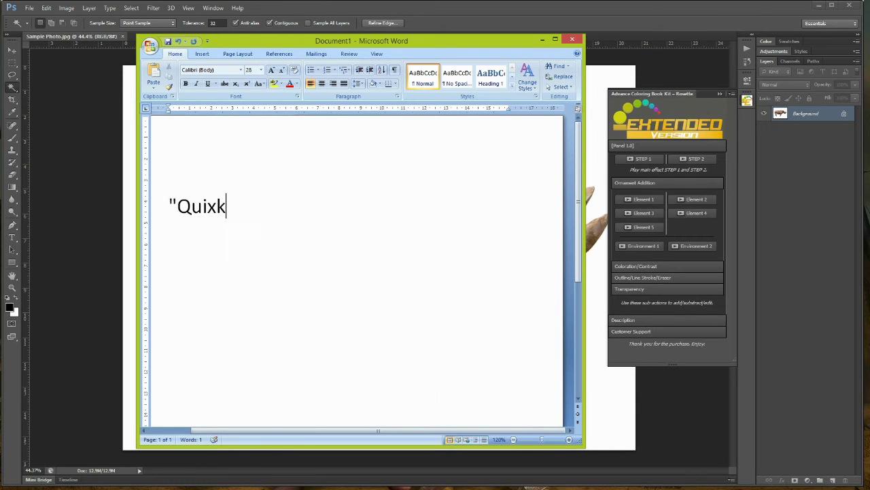
key("BackSpace")
key("BackSpace")
type("ck selection tool\" or \"Mag")
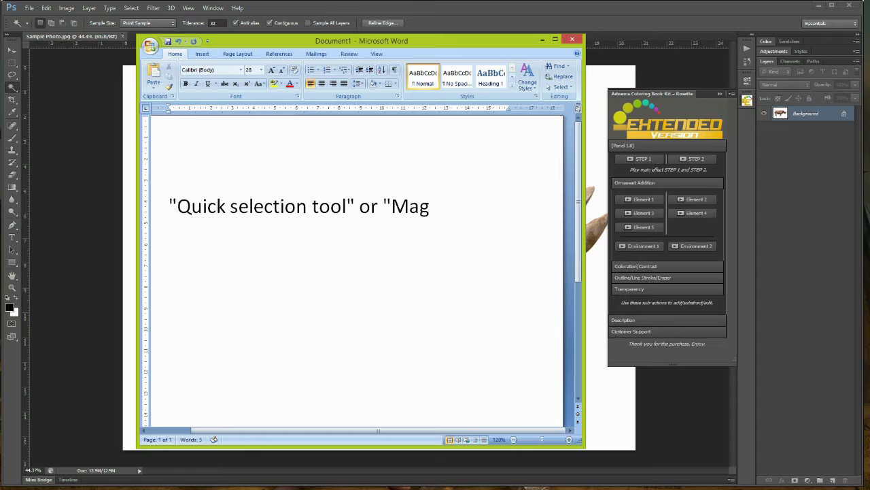
type("ic Wand tool\" do")
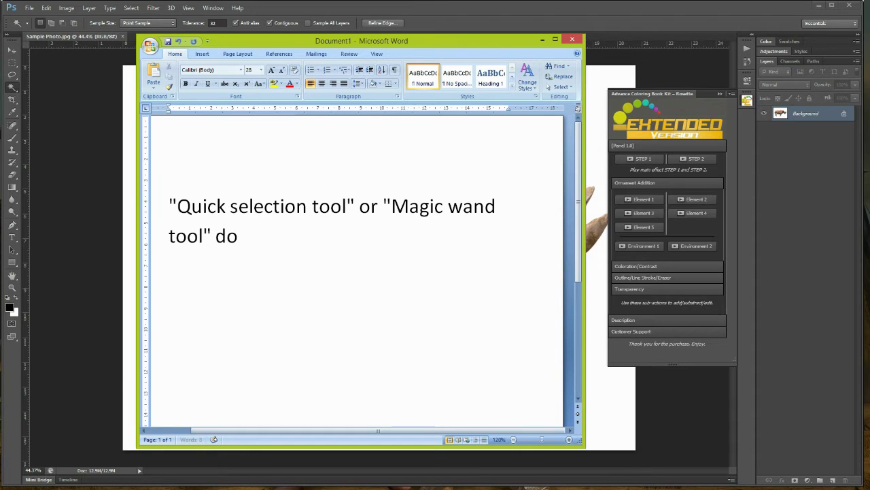
type(" come in handy if yourbackground ")
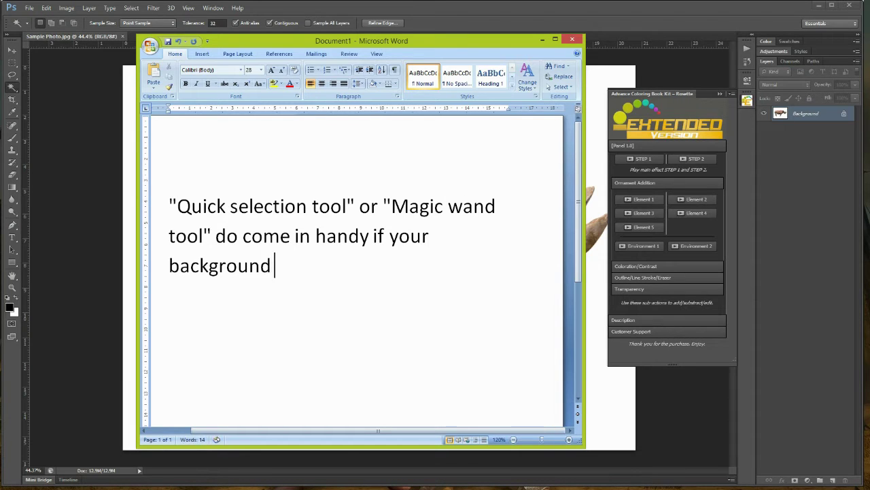
type("is plain")
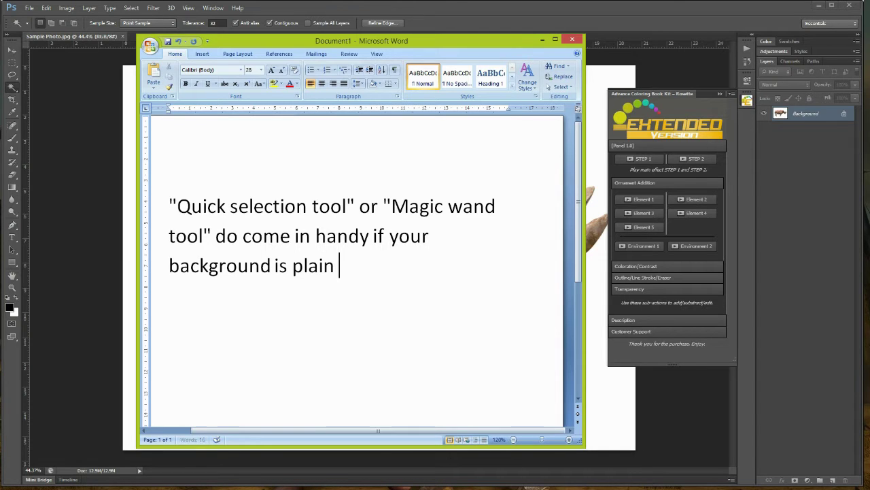
type("or slightly w")
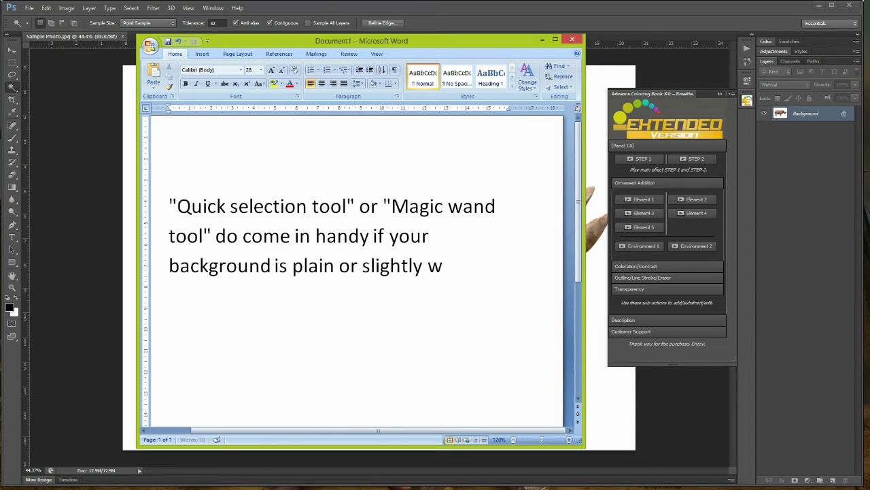
type("ith color shades.")
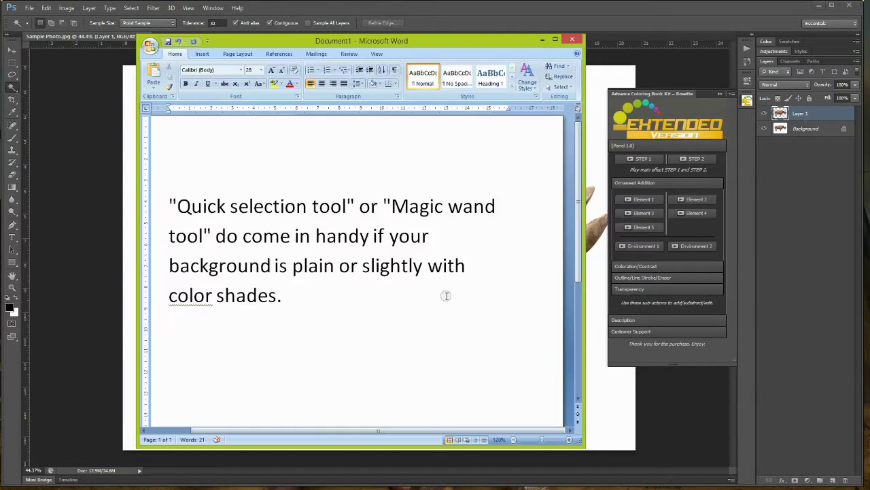
left_click_drag(168, 204, 293, 304)
Note that STEP 1 plays after isolating the image from its background, and run STEP 1
type("You can now play action STEP 1.")
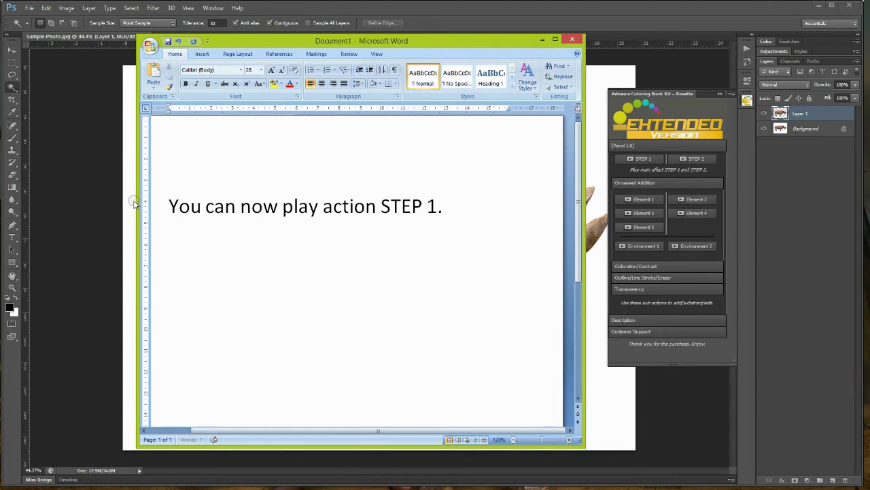
key("BackSpace")
type(" after you have os")
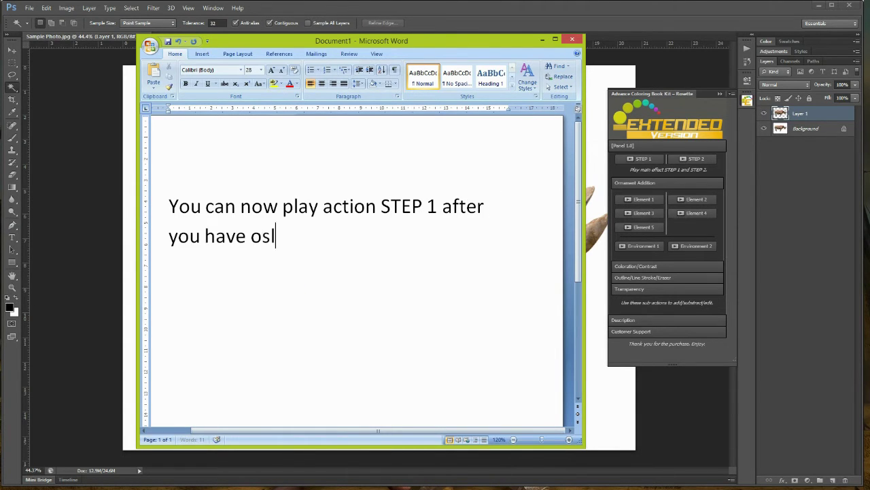
key("BackSpace")
key("BackSpace")
key("BackSpace")
type("isolated your image from t")
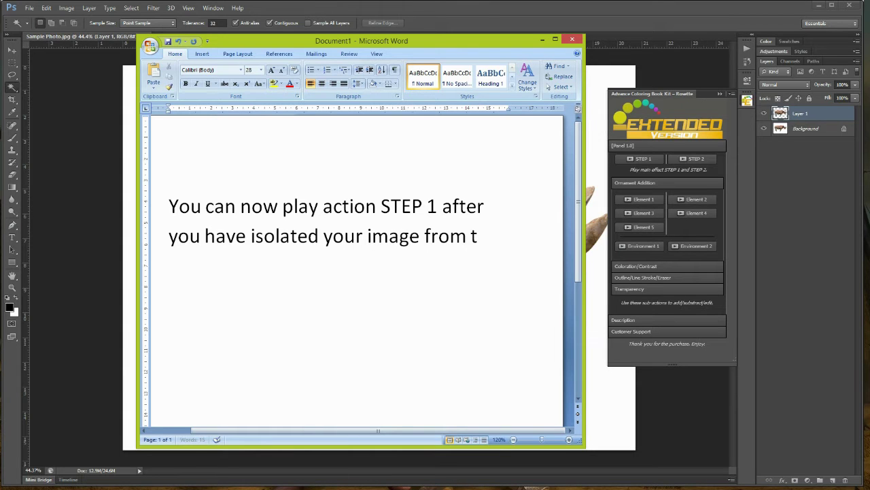
type("heackground")
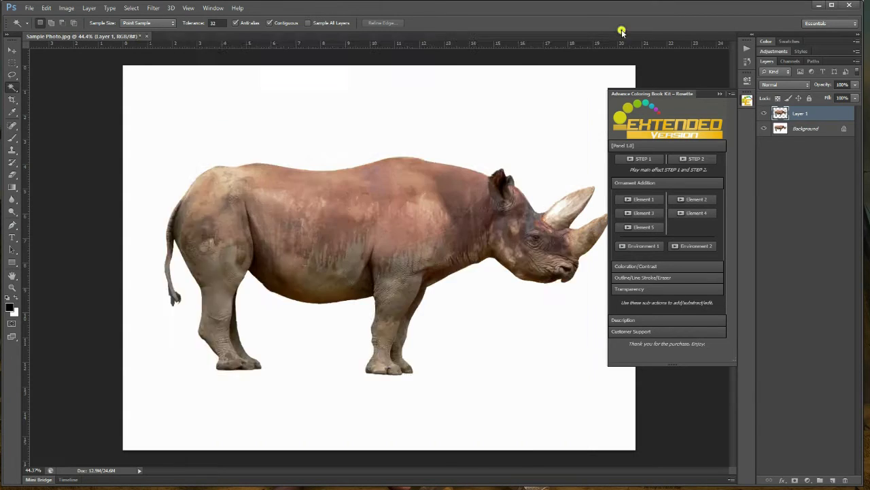
left_click(646, 159)
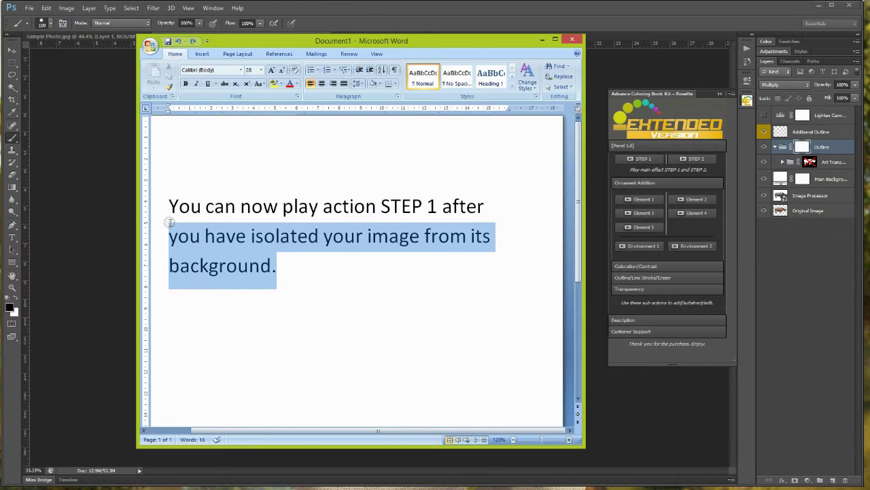
Write the brush clean-up or play STEP 2 instruction, drop the extra 'step', and hide Word
type("The instruction says \"you can")
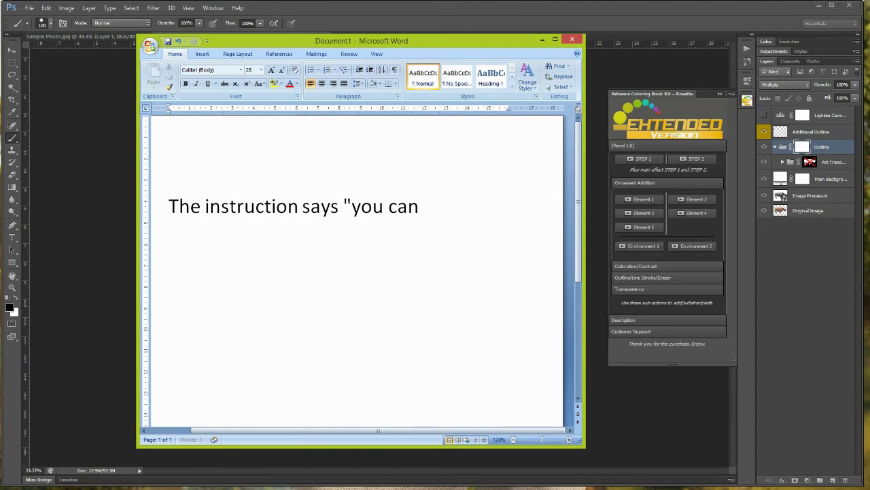
type(" brush over any part of the ills")
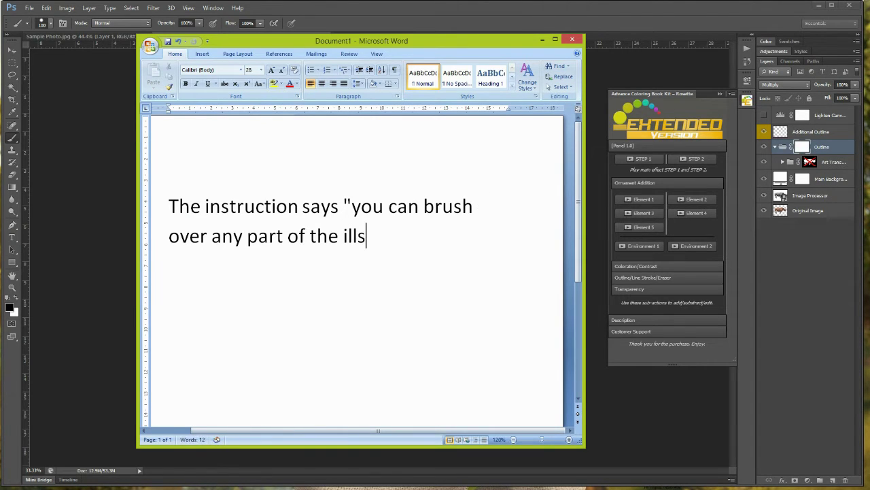
key("BackSpace")
type("ustration that you would like to clean up")
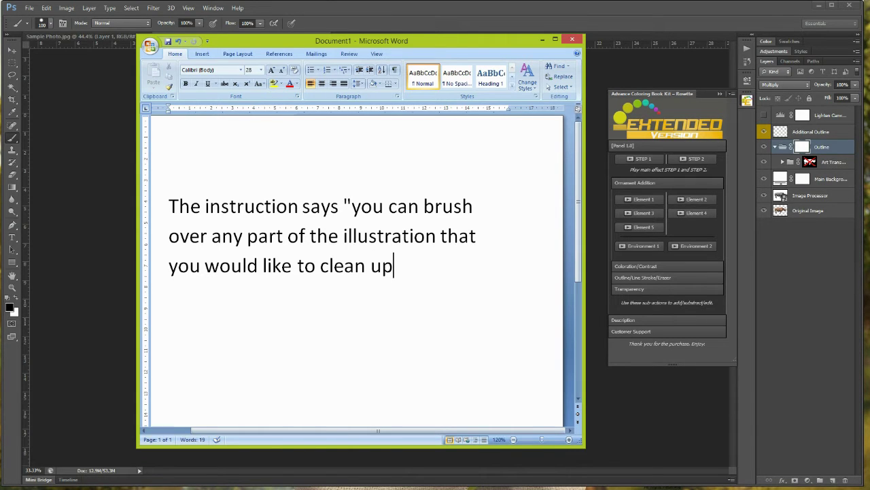
type("\" or you can skit this")
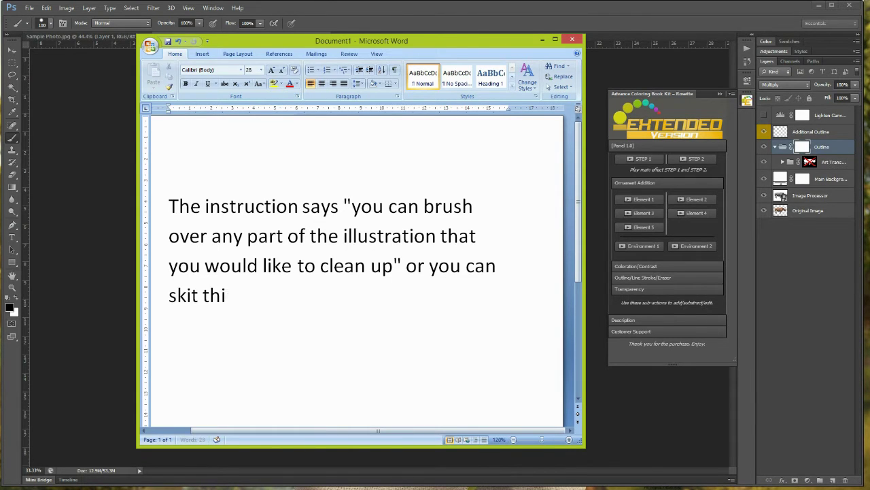
type(" step and play STEP")
double_click(263, 294)
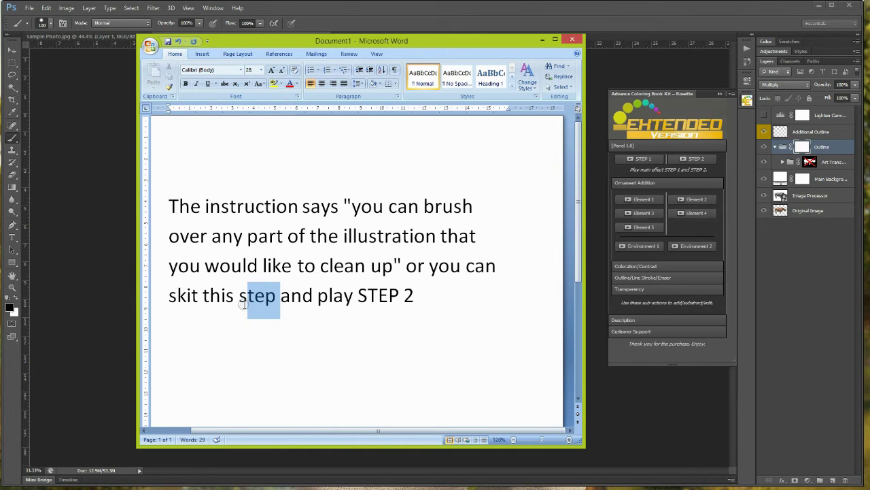
key("BackSpace")
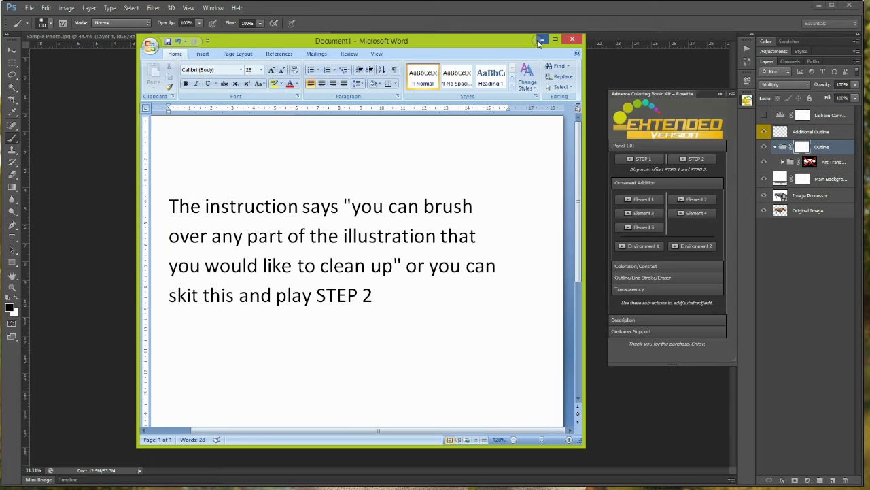
left_click(540, 40)
key("ctrl+0")
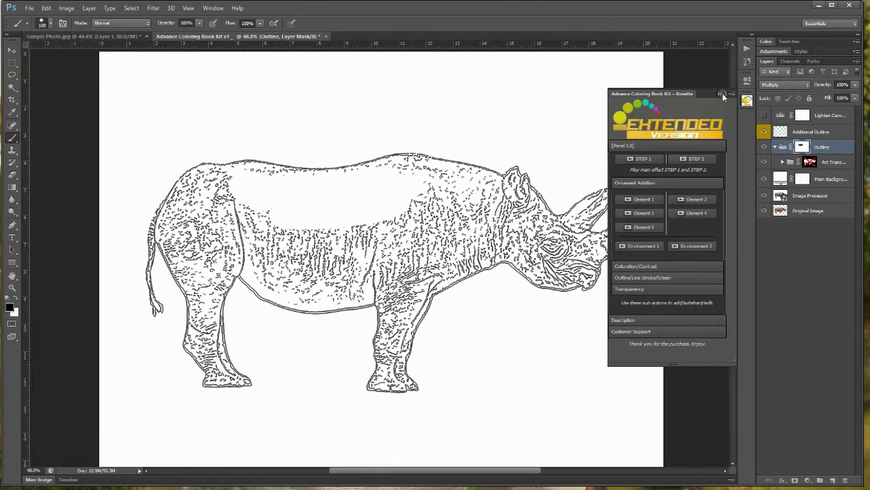
Close the kit panel and mask texture lines off the upper body, belly, shoulder and front leg
left_click(722, 94)
mouse_move(288, 182)
left_mouse_down()
mouse_move(275, 279)
mouse_move(291, 288)
mouse_move(350, 260)
mouse_move(399, 202)
mouse_move(478, 179)
mouse_move(392, 229)
mouse_move(478, 227)
mouse_move(482, 190)
left_mouse_up()
mouse_move(412, 163)
left_mouse_down()
mouse_move(447, 252)
mouse_move(425, 254)
mouse_move(388, 291)
mouse_move(388, 342)
mouse_move(381, 282)
mouse_move(399, 291)
mouse_move(385, 340)
mouse_move(412, 294)
mouse_move(414, 272)
mouse_move(385, 351)
mouse_move(389, 371)
left_mouse_up()
Clean the rump and hind leg at brush 70/60, then note 'Excellent! We will now play STEP 2'
key("bracketleft")
key("bracketleft")
key("bracketleft")
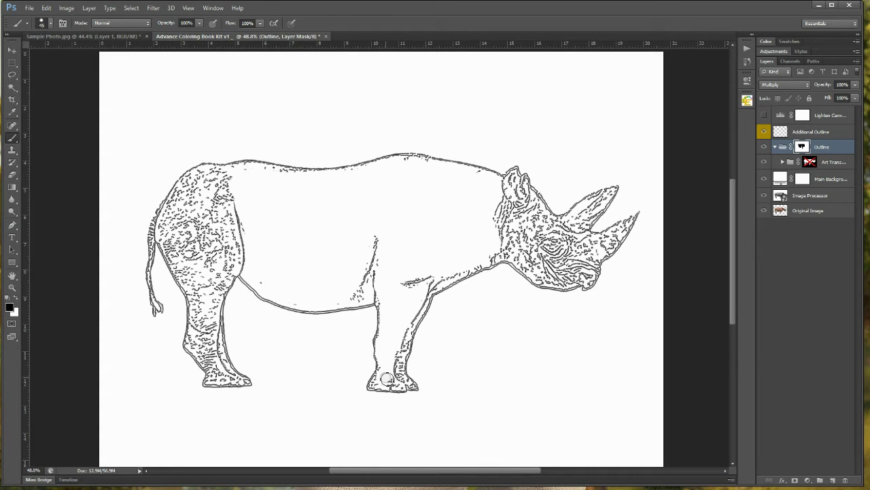
key("bracketright")
key("bracketright")
key("bracketright")
mouse_move(218, 199)
left_mouse_down()
mouse_move(167, 223)
mouse_move(202, 319)
left_mouse_up()
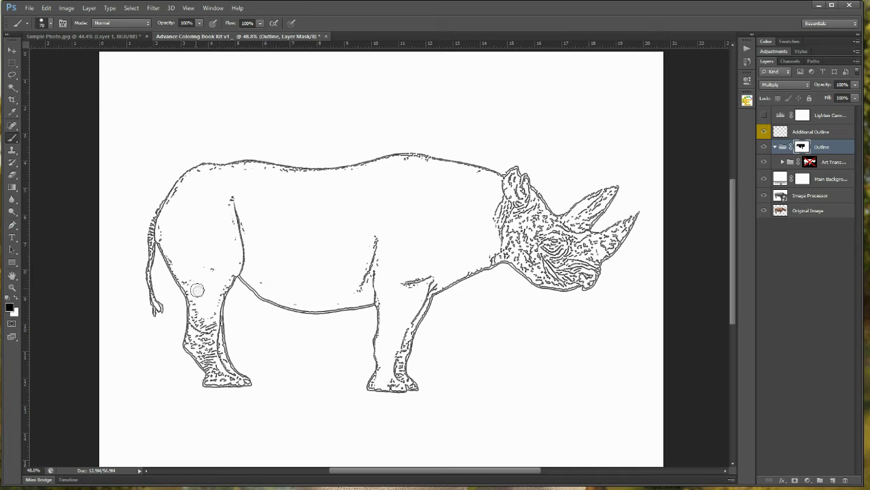
key("bracketleft")
left_click_drag(204, 317, 221, 375)
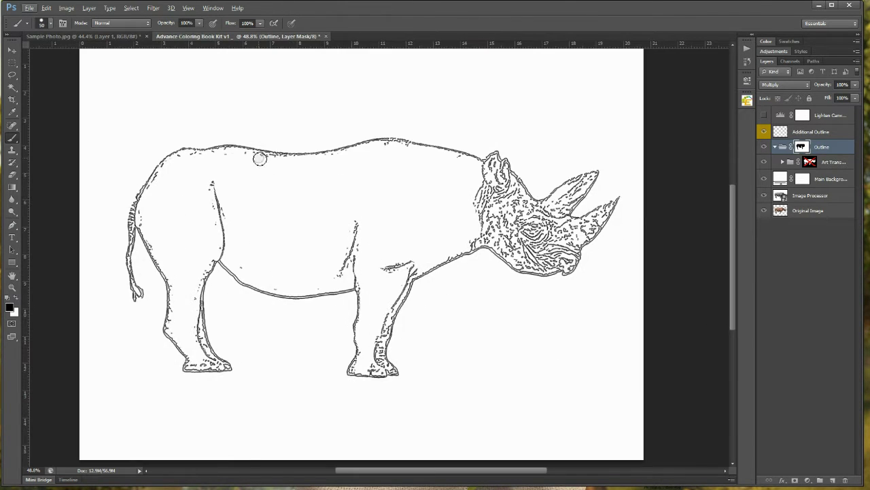
key("ctrl+a")
type("Excellent! We will now")
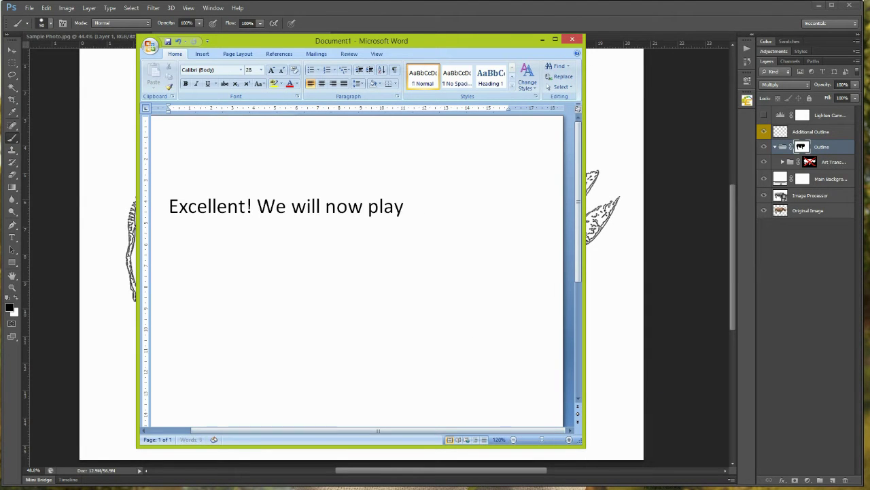
type(" play STEP 2 in order to finalize the re")
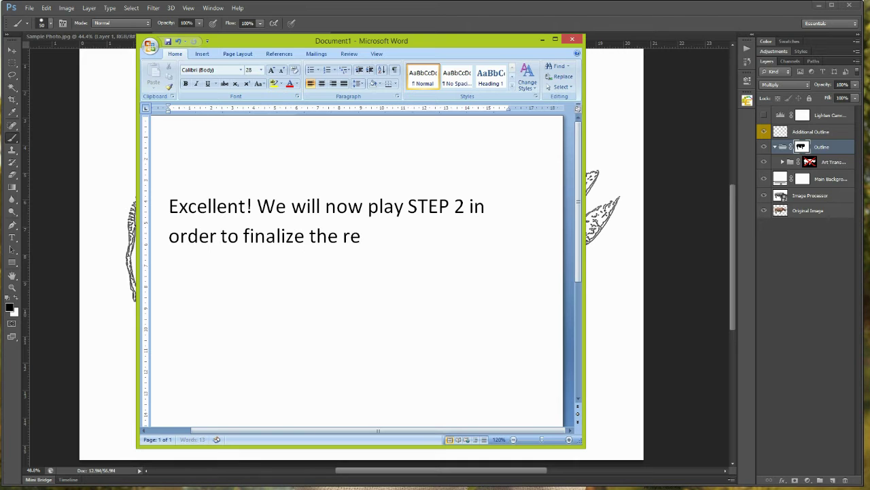
type("ndering process.")
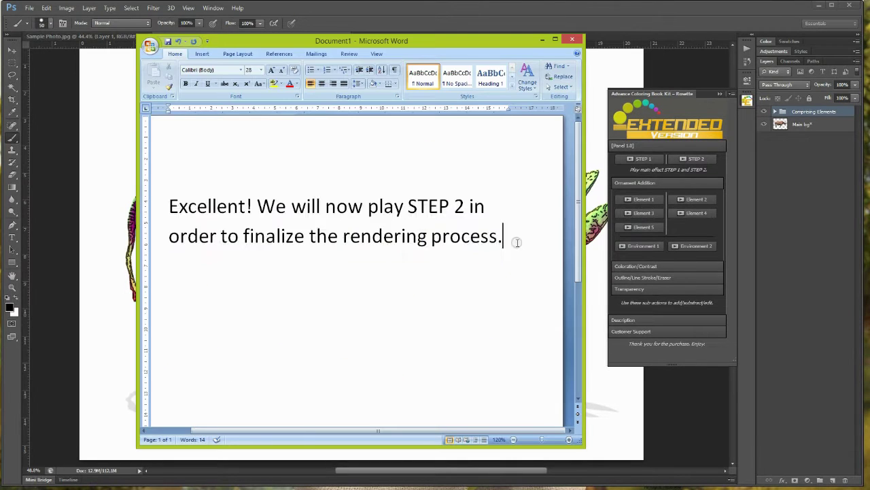
Replace the Word note with 'Well done. Action has finished rendering' and the ornamental elements plan
key("ctrl+a")
type("Well")
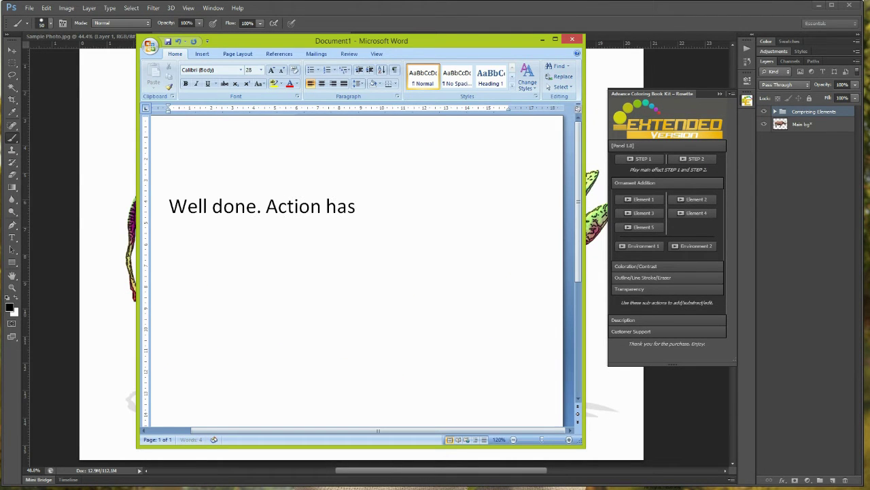
type(" done. Action has finished rendering. ")
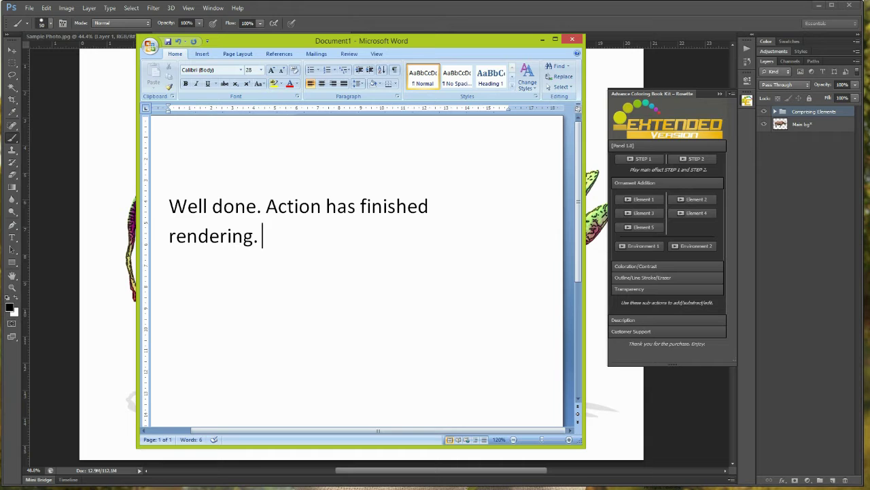
type("We will now add the orna")
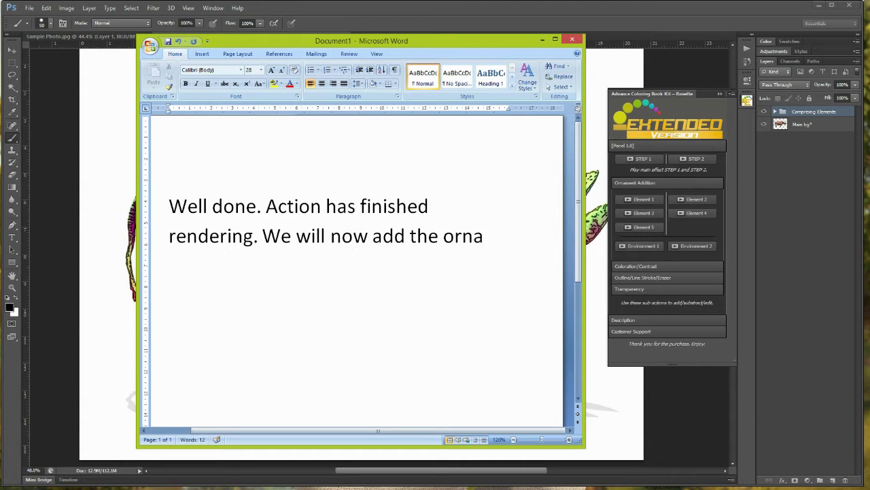
type("mental elements for this colori")
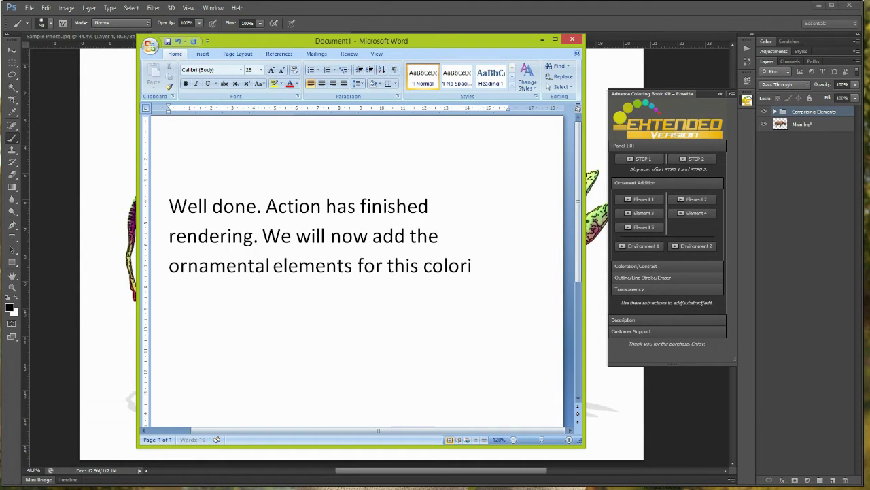
type("ng book effect/illustration.")
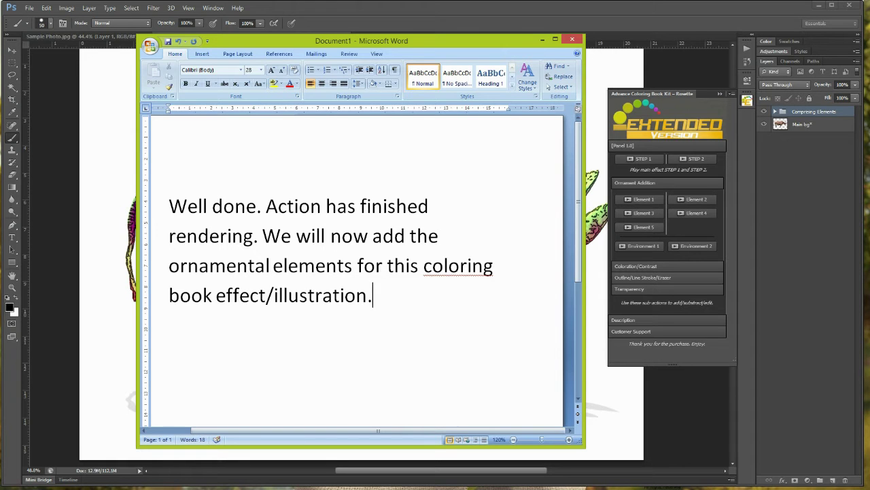
Replace the Word note with 'Simply play any of the sub-actions for "Ornamental Addition" i.e. Elements 1-5'
triple_click(149, 204)
type("Simply play ")
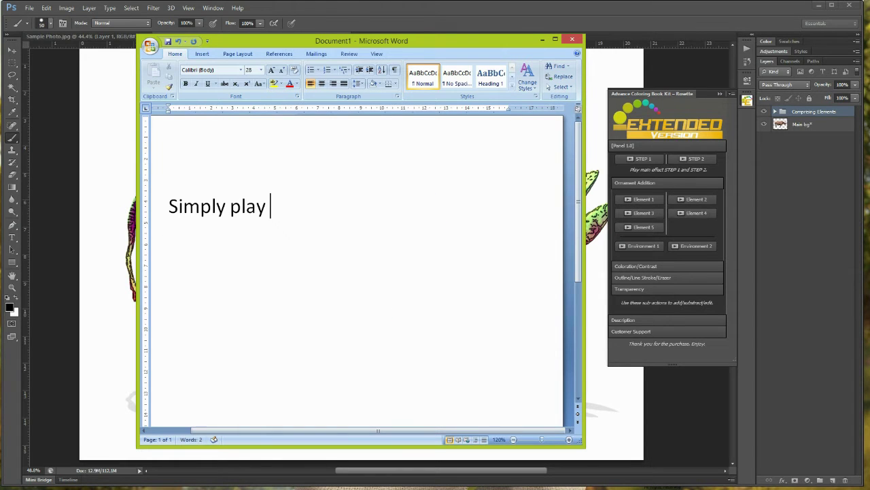
type("any of the sub-actions fo")
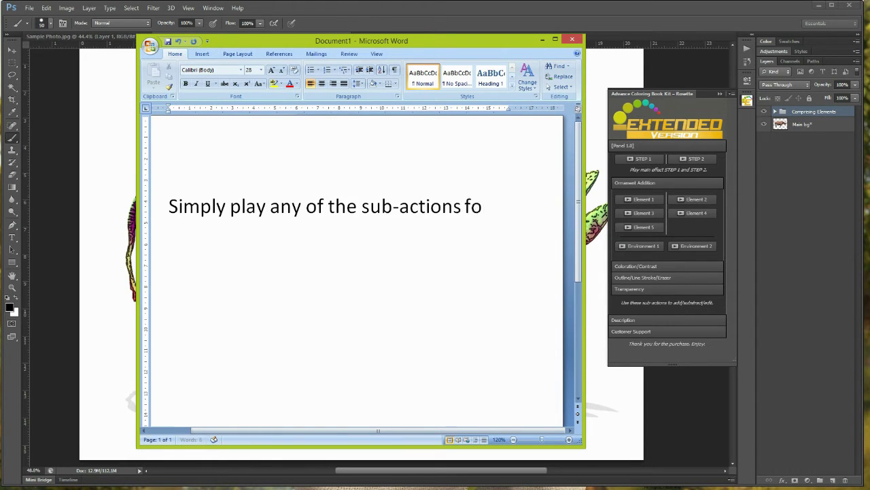
type("r \"Ornamental Addition\" i")
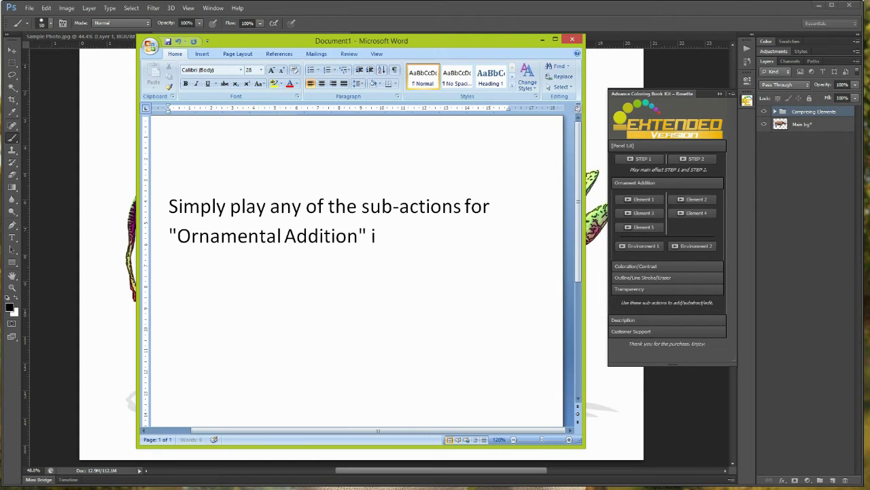
type(".e. Elements 1-5 and ")
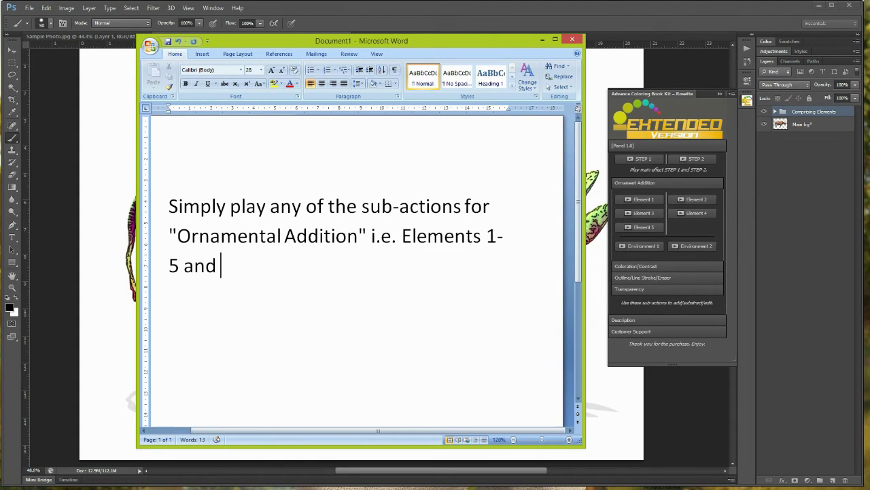
type("Environme")
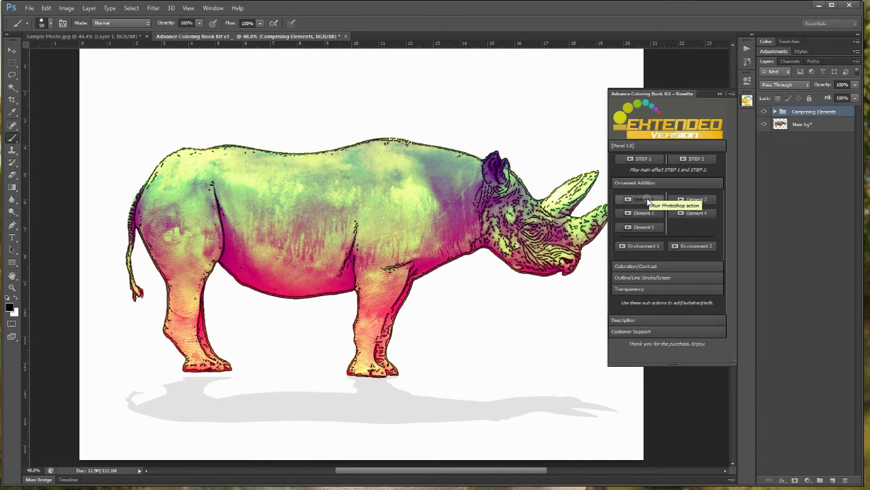
Place Element 1 over the rhino's rear leg and move Element 2 onto its rump
left_click(643, 199)
left_click_drag(353, 184, 202, 331)
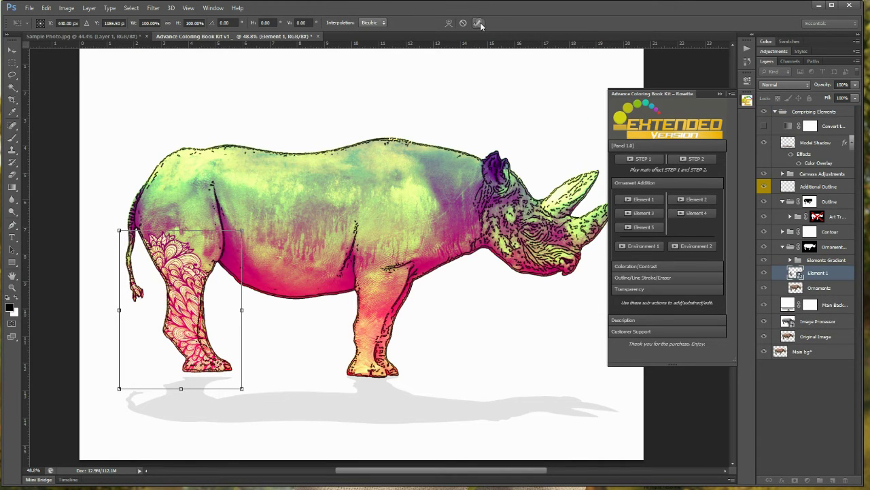
key("Return")
left_click(696, 198)
left_click_drag(386, 208, 213, 218)
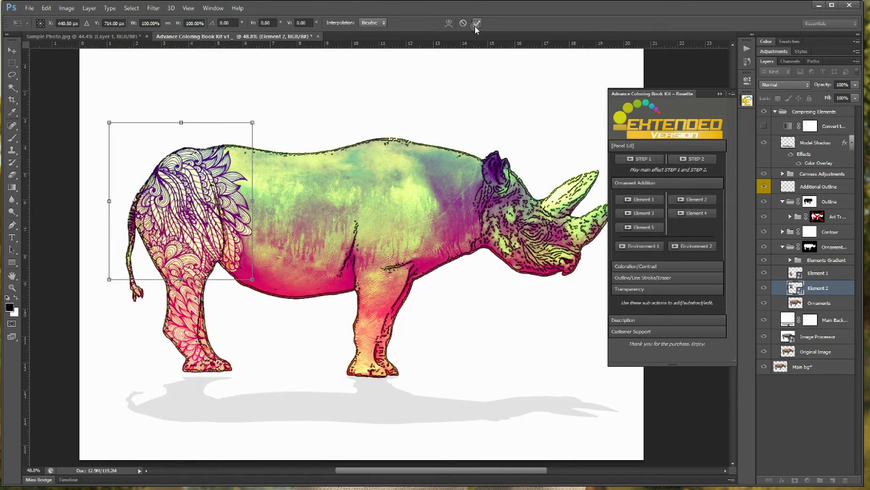
Rewrite the Word note to say you can rotate the generated ornaments
key("alt+Tab")
key("ctrl+a")
type("You can")
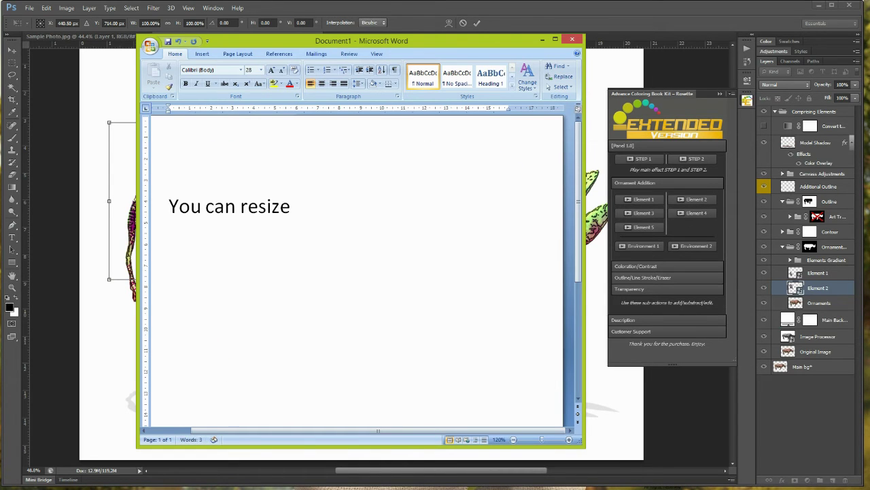
type("r rotate the generated")
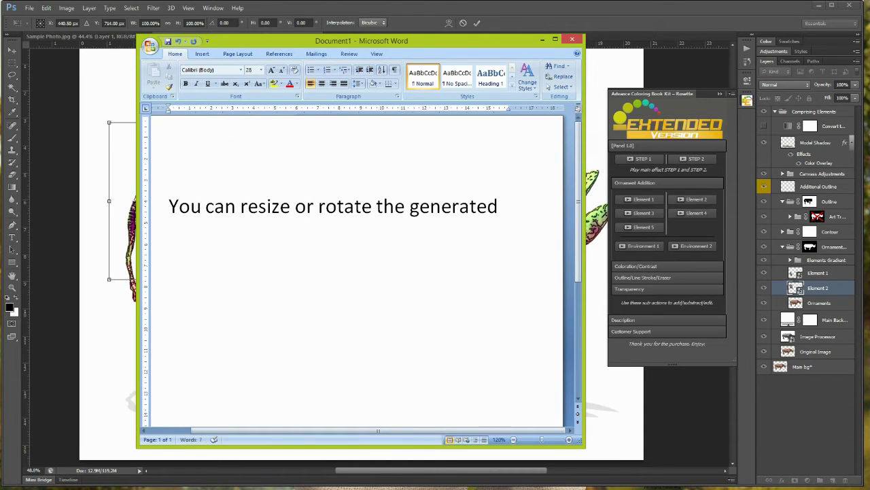
type("esome!")
key("alt+Tab")
Rotate the rump ornament, then add Element 3 and another Element 1 on the body
mouse_move(367, 189)
left_mouse_down()
mouse_move(216, 204)
mouse_move(206, 194)
left_mouse_up()
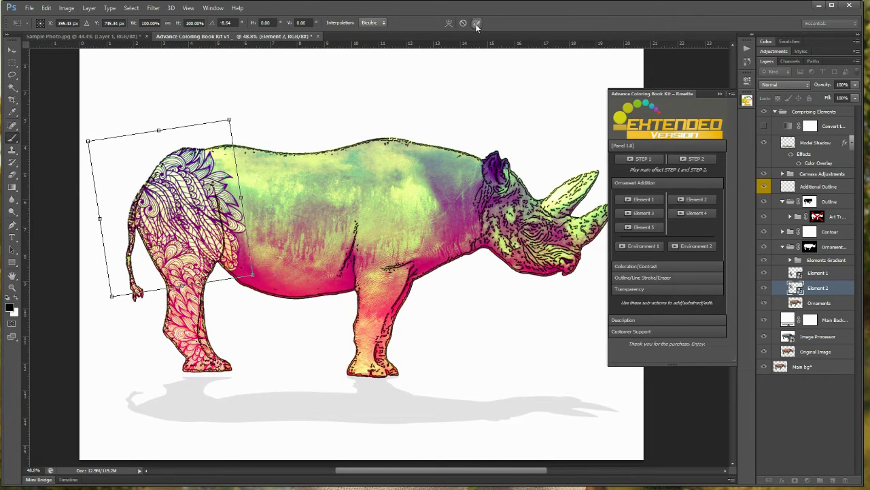
left_click(477, 22)
left_click(637, 212)
left_click_drag(364, 187, 271, 201)
left_click(477, 23)
left_click(637, 199)
mouse_move(356, 183)
left_mouse_down()
mouse_move(299, 250)
mouse_move(276, 258)
left_mouse_up()
left_click(476, 22)
Add Element 4, Element 5 over the back and head, and Element 2 over the legs
left_click(691, 212)
left_click_drag(364, 187, 404, 204)
left_click(477, 22)
left_click(644, 225)
left_click_drag(422, 160, 507, 163)
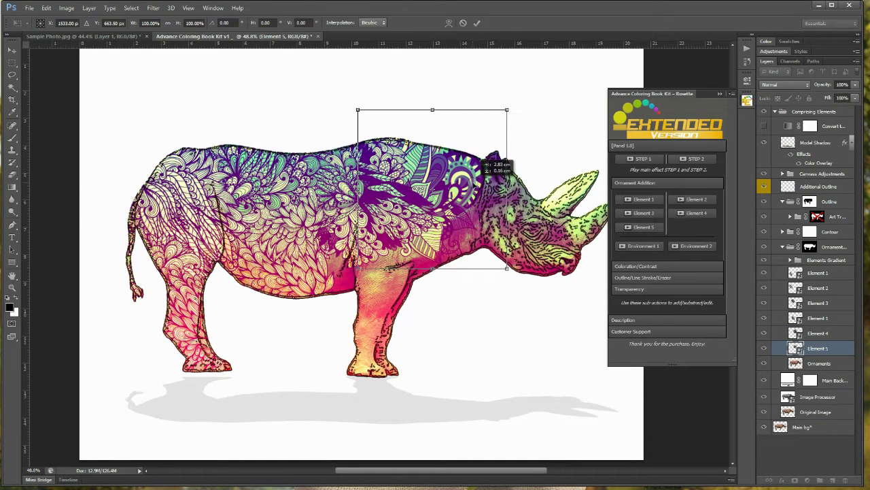
key("Return")
left_click(692, 198)
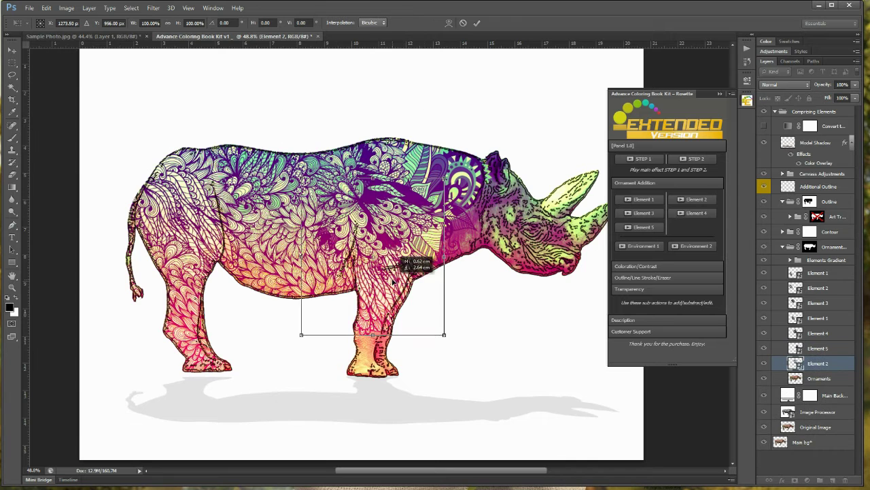
left_click_drag(418, 262, 404, 331)
key("Return")
Add a rotated Element 1 on the body and Element 3 rotated about 176° onto the head
left_click(644, 198)
left_click_drag(506, 316, 462, 354)
left_click(477, 22)
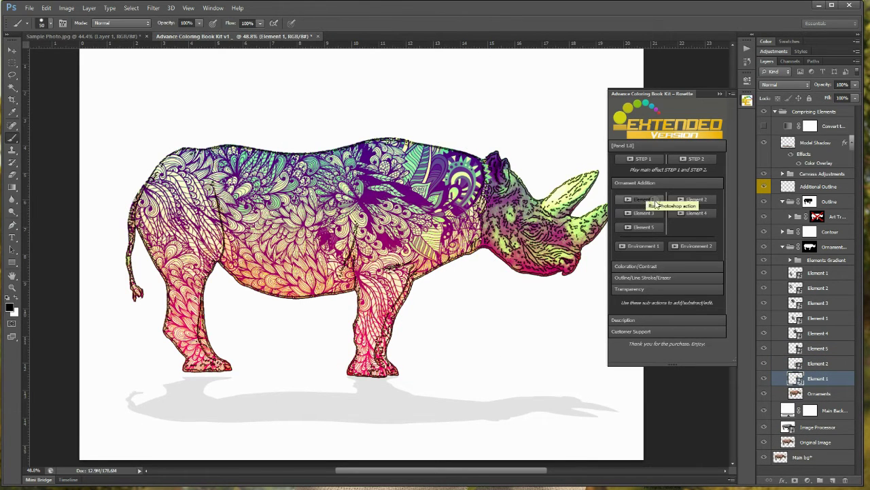
left_click(644, 213)
left_click_drag(374, 172, 639, 180)
left_click_drag(697, 187, 688, 211)
mouse_move(615, 185)
left_mouse_down()
mouse_move(604, 170)
mouse_move(612, 172)
left_mouse_up()
left_click(477, 22)
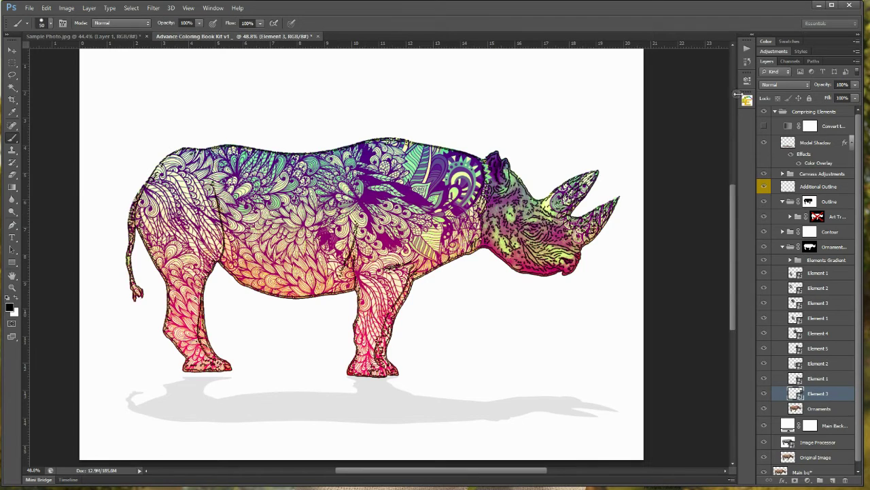
Run Adjust Outline from the Coloring Book Kit outline options
left_click(747, 100)
left_click(686, 278)
left_click(658, 253)
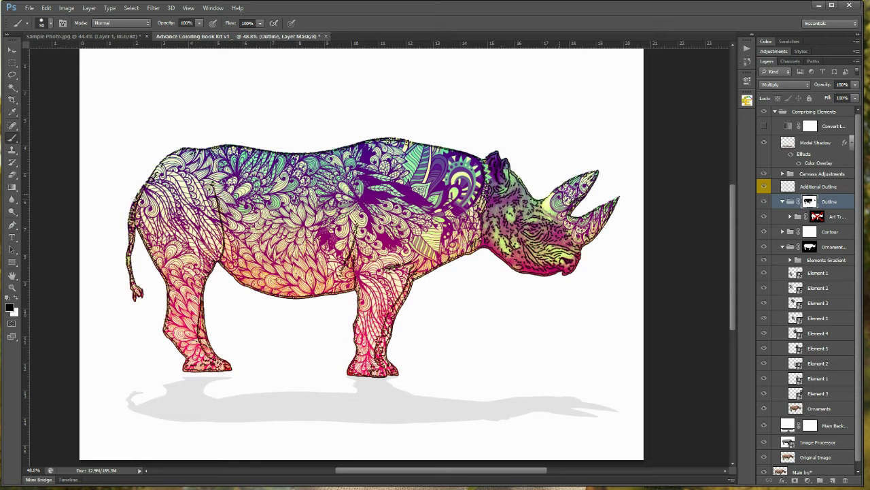
Add the first foliage environment element onto the rhino
left_click(747, 100)
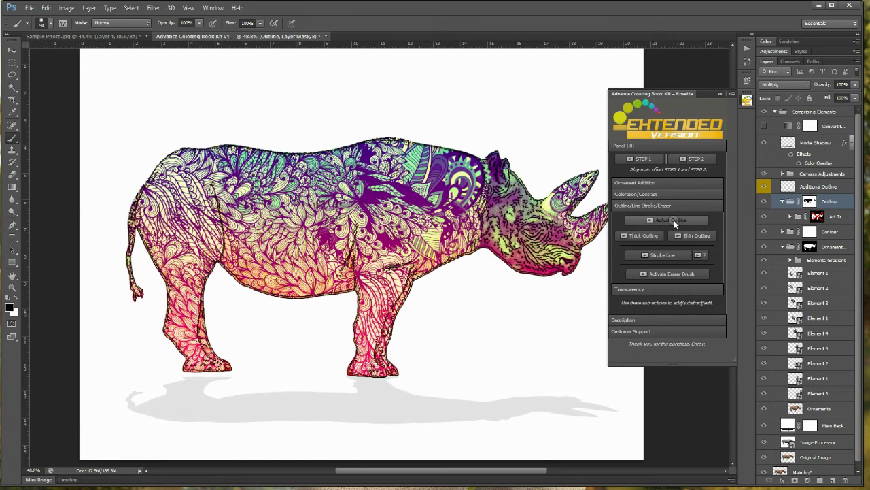
left_click(674, 220)
left_click(652, 241)
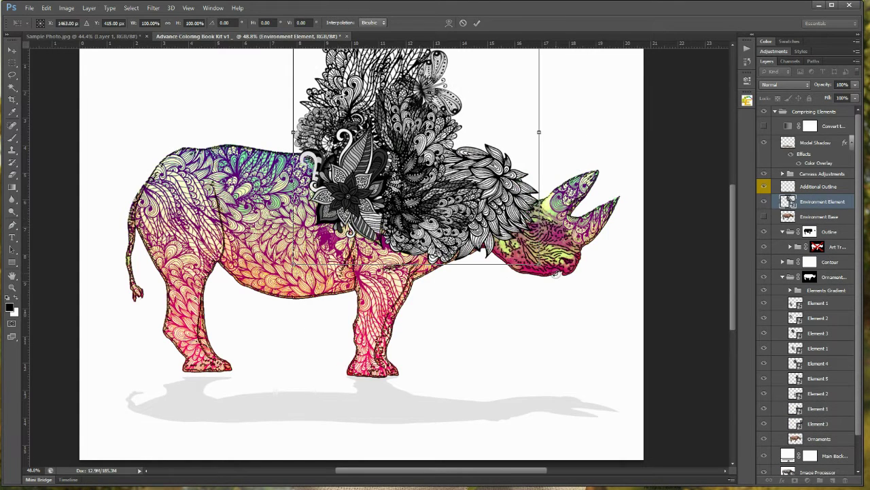
left_click(477, 23)
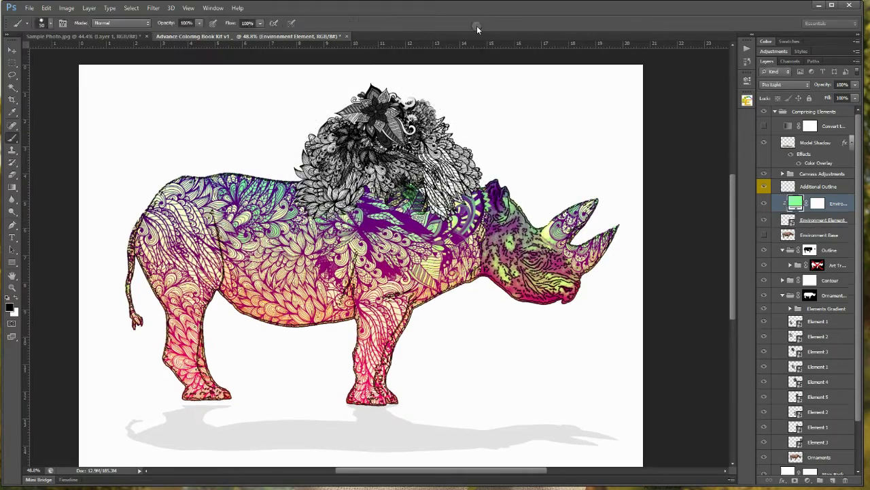
Randomize the first foliage's gradient fill colours and apply the result
left_click(660, 150)
left_click_drag(437, 88, 729, 123)
left_click(781, 319)
left_click(780, 319)
left_click(780, 320)
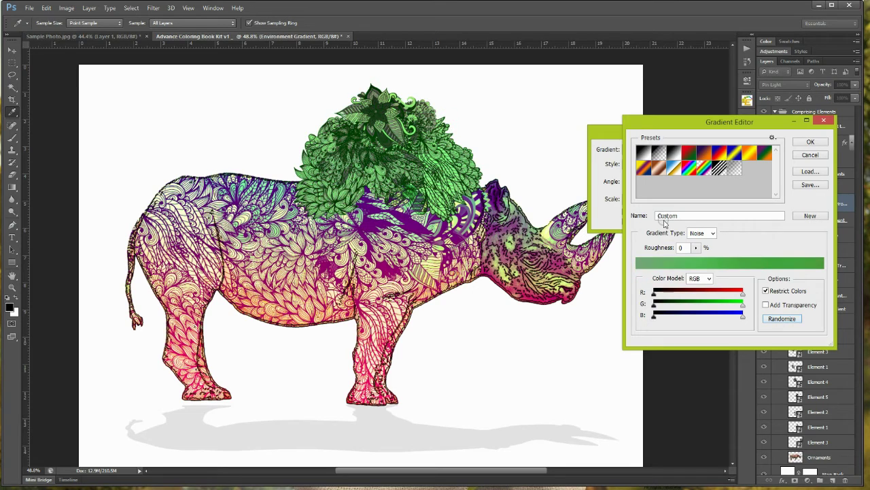
left_click(809, 143)
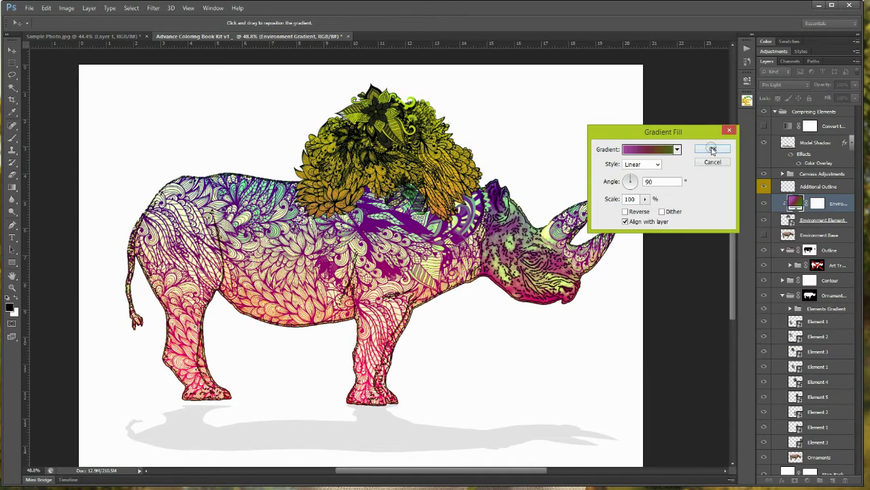
left_click(712, 148)
Add a second foliage element, shrunk to about 43% and rotated onto the rhino's back
left_click(717, 94)
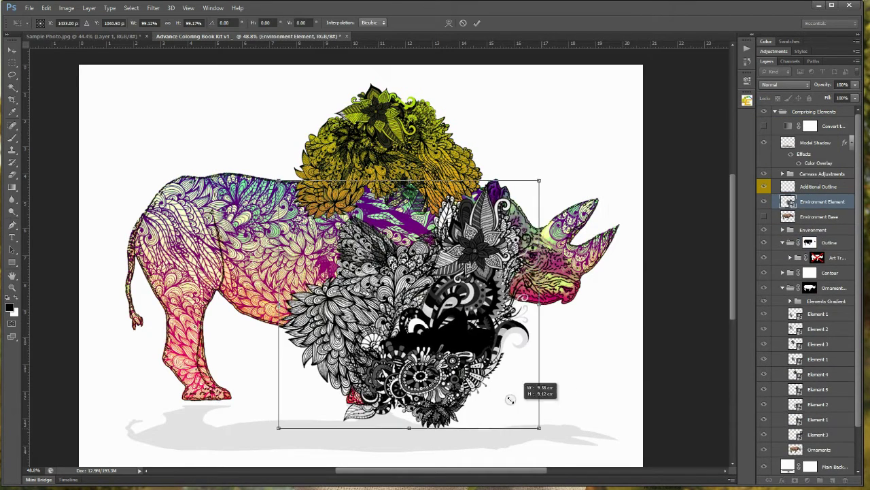
left_click_drag(510, 398, 680, 462)
left_click_drag(476, 266, 449, 306)
left_click_drag(583, 388, 360, 204)
left_click_drag(249, 174, 408, 178)
left_click_drag(544, 224, 538, 204)
left_click_drag(476, 163, 544, 180)
left_click_drag(599, 163, 583, 185)
left_click_drag(589, 117, 579, 125)
left_click_drag(537, 177, 329, 151)
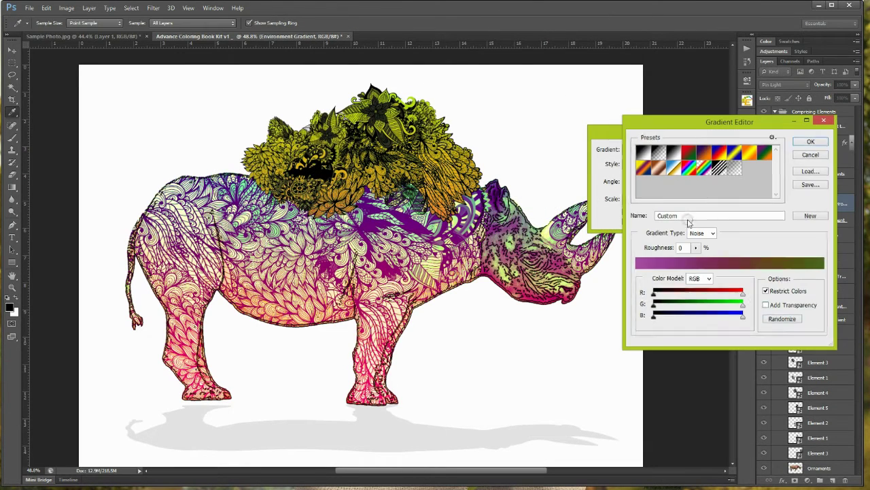
left_click(782, 318)
Randomize the second foliage's gradient to purple and apply it
left_click(781, 319)
left_click(780, 320)
left_click(810, 141)
left_click(711, 148)
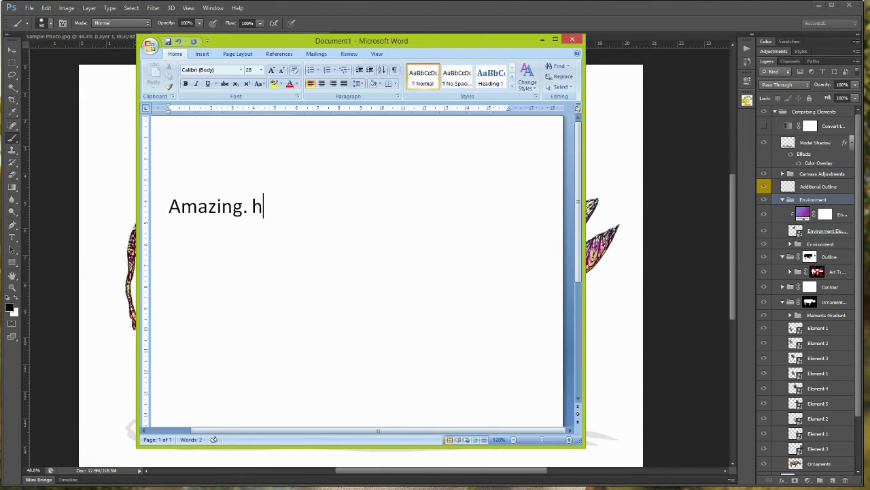
Continue the Word note with 'time and money saver. You can now easily achieve/create your'
type("time and money saver.")
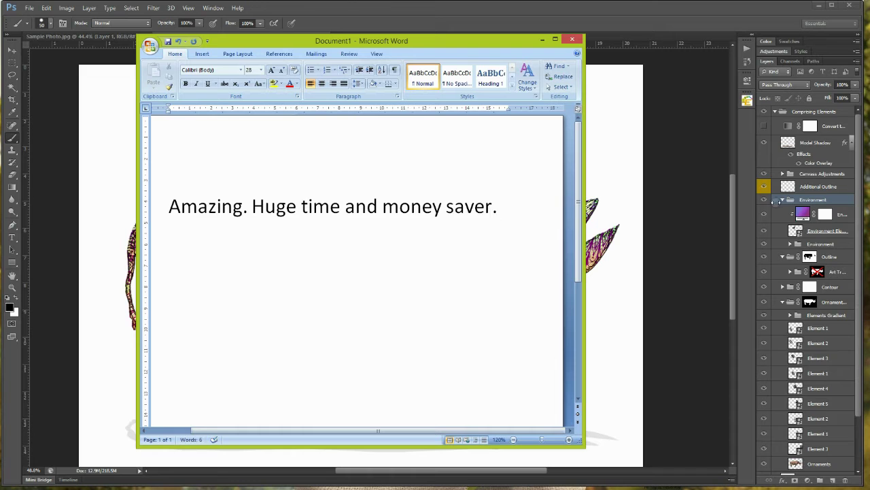
type(" You can now easily achieve/")
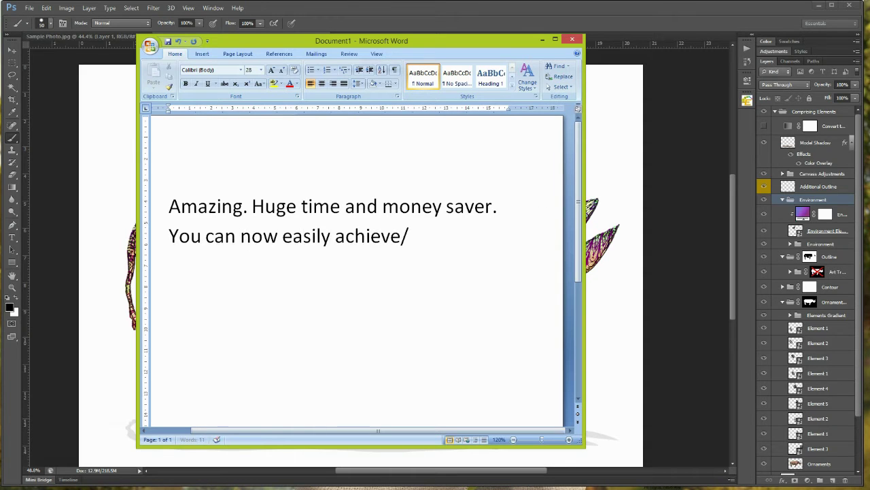
type("create your")
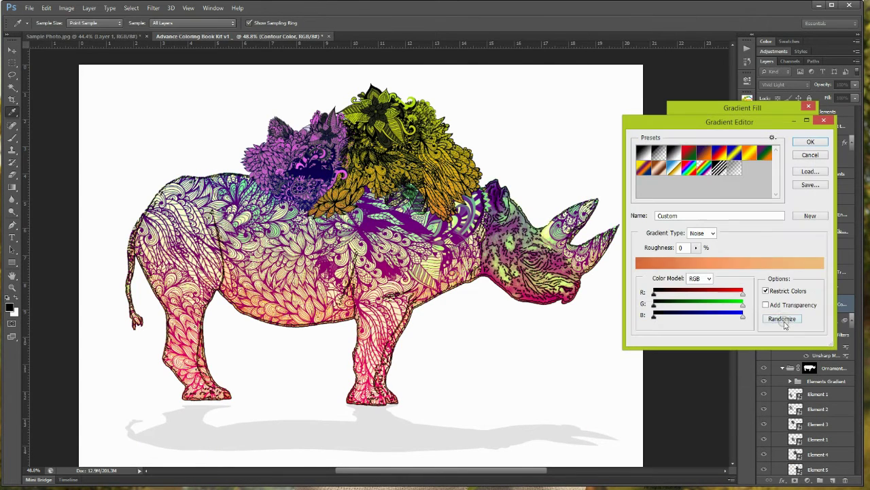
Randomize the rhino's noise gradient repeatedly until it settles on green-blue colours
left_click(782, 319)
left_click(782, 319)
left_click(782, 319)
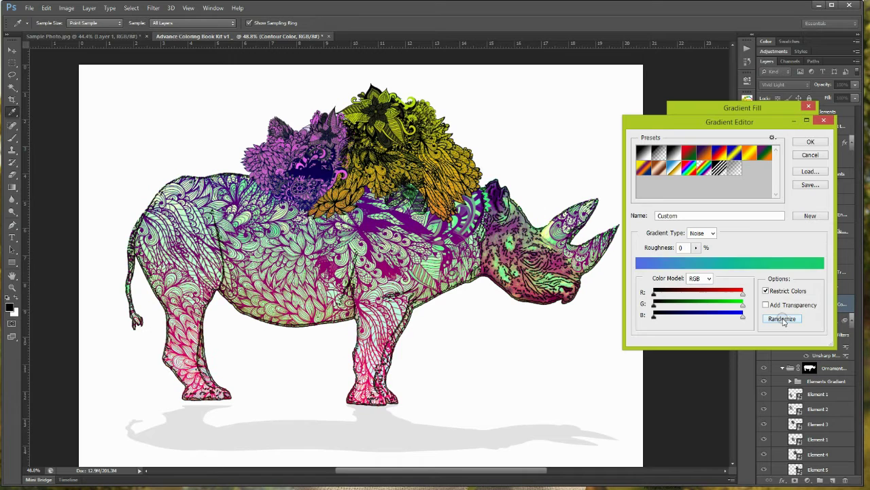
left_click(782, 319)
left_click(782, 319)
left_click(782, 319)
left_click(782, 319)
left_click(782, 320)
left_click(781, 320)
left_click(781, 320)
left_click(775, 323)
left_click(776, 321)
Replace the Word note with 'Easy color' and minimize Word
key("alt+Tab")
key("ctrl+a")
type("Easy color")
left_click(542, 39)
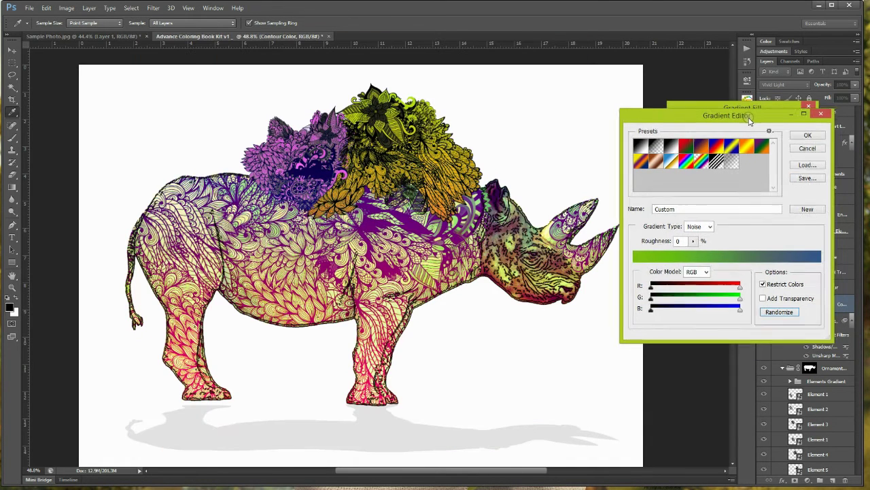
Confirm the green-blue gradient, then toggle the rhino between Black & White and Colored
key("Return")
key("Return")
left_click(747, 100)
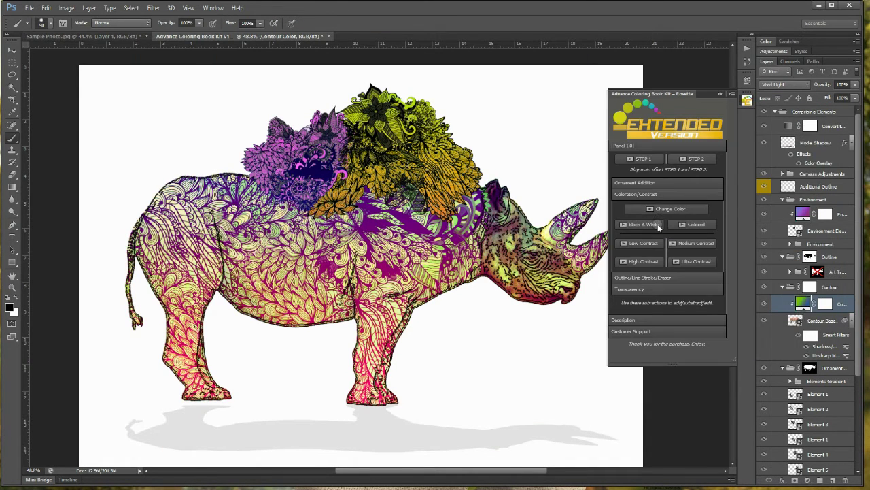
left_click(642, 224)
scroll(389, 251, "up", 3)
scroll(390, 251, "down", 2)
scroll(391, 252, "down", 2)
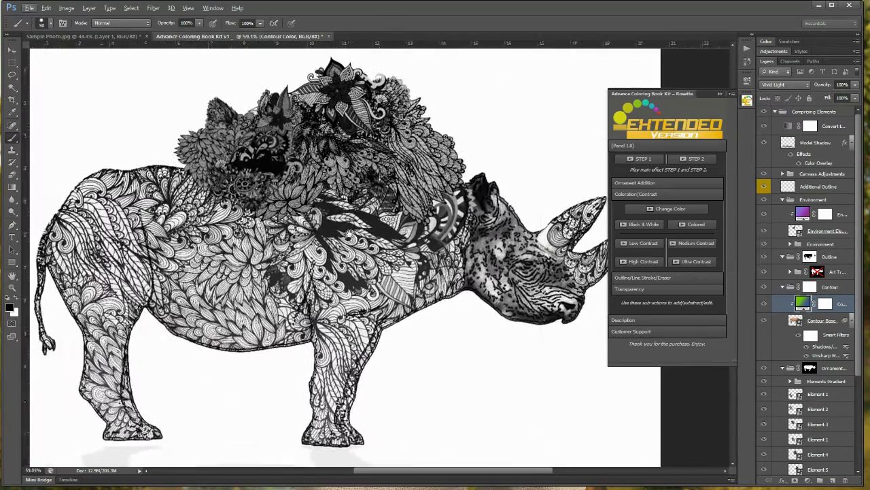
left_click(693, 224)
left_click(642, 225)
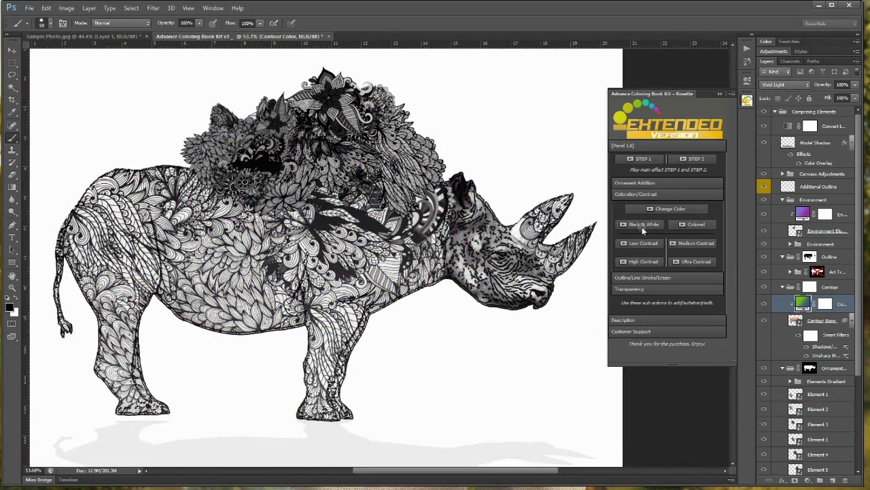
left_click(647, 243)
Try several Contrast levels, expand outline options, and note outline thickness is adjustable
left_click(652, 261)
left_click(694, 261)
left_click(694, 243)
left_click(642, 261)
left_click(673, 277)
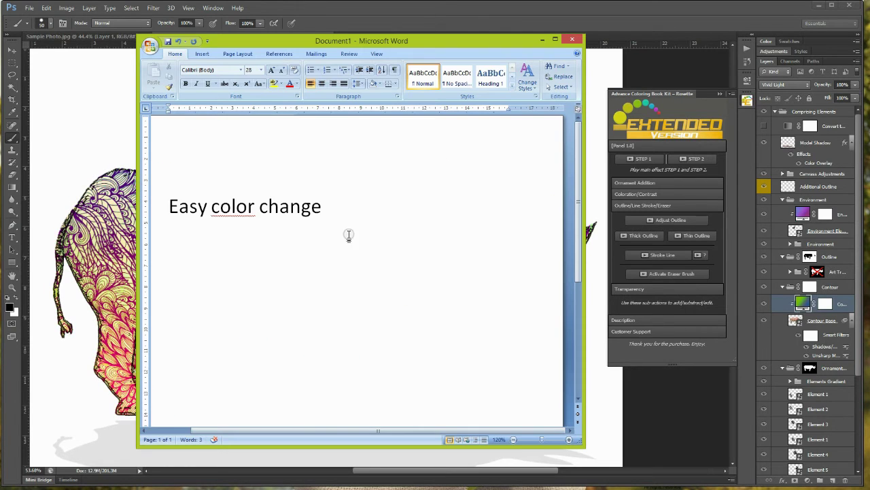
type("You can also adjust the t")
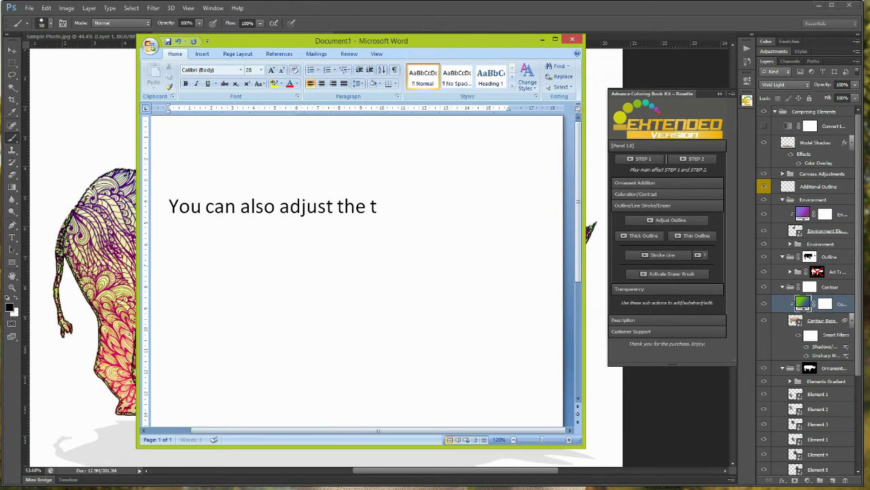
type("hickness of the outline. Check th")
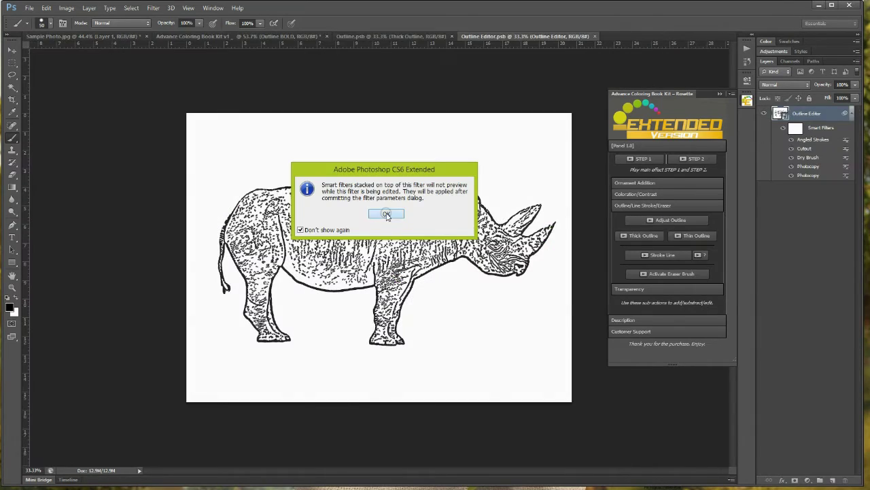
Dismiss the smart filter warning, then lower Photocopy Darkness and Cutout Edge Simplicity, applying each
left_click(386, 215)
left_click_drag(789, 100, 776, 101)
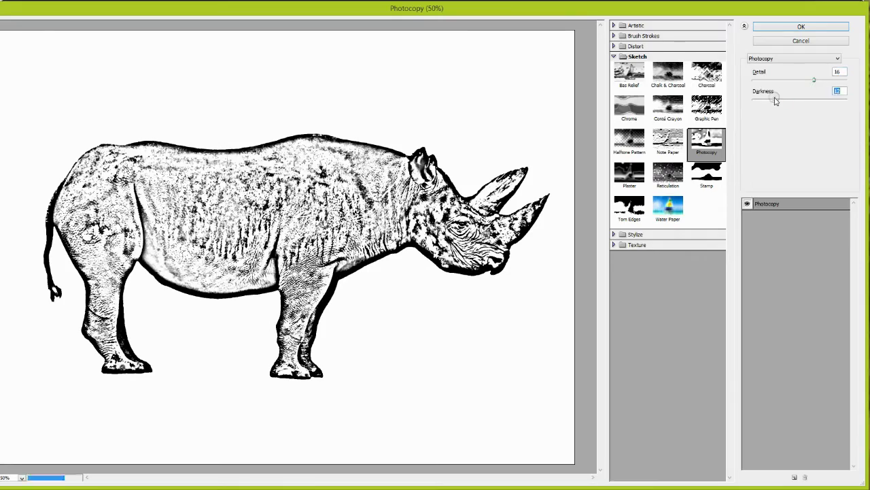
key("Return")
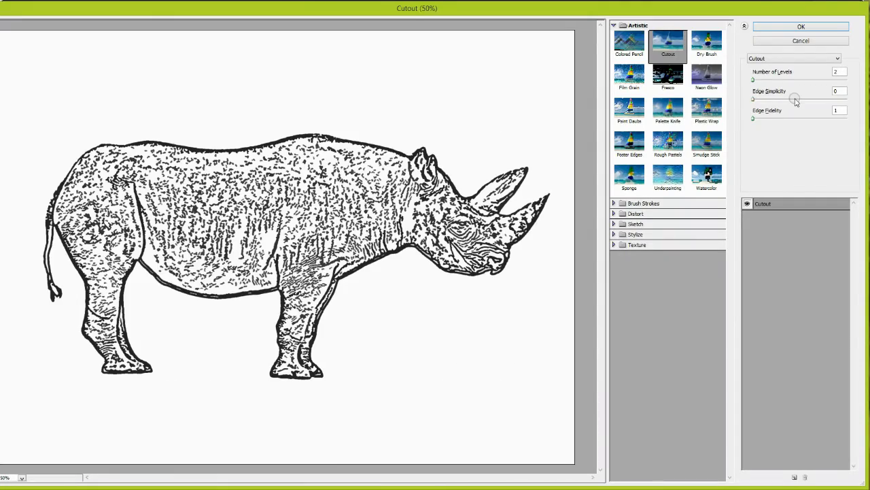
left_click_drag(795, 101, 787, 100)
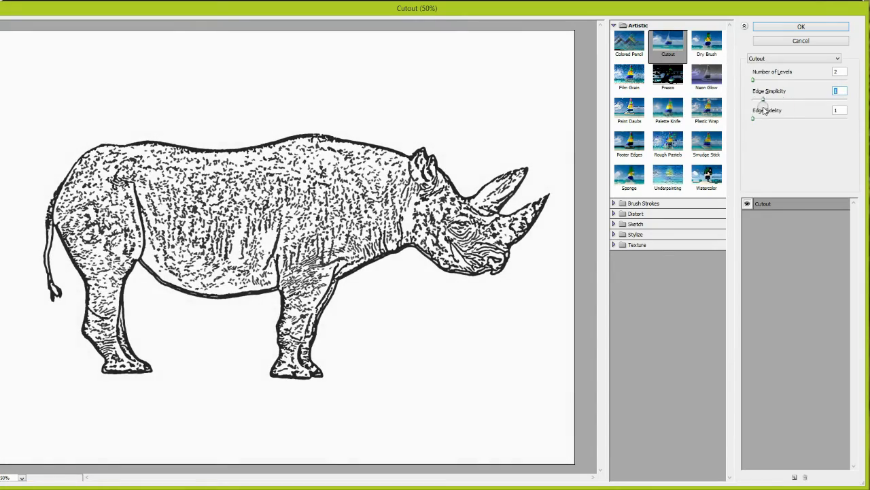
key("Return")
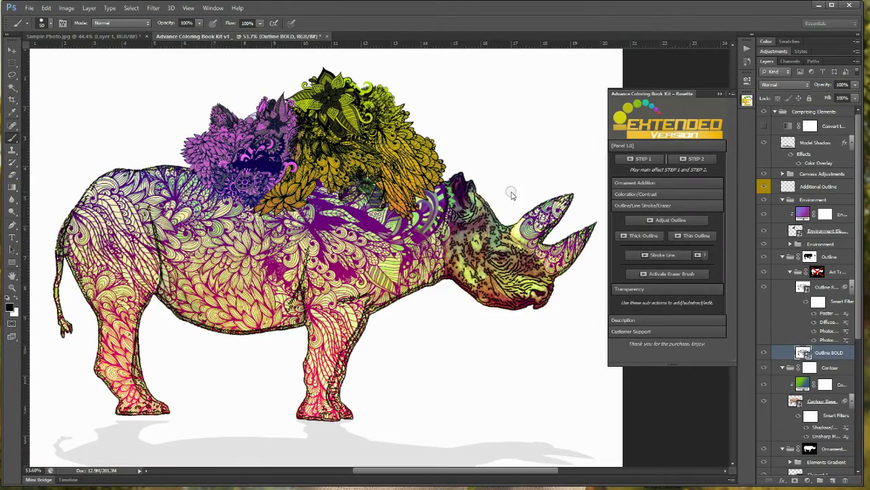
Apply Thin Outline from the kit panel and step back one History state
left_click(745, 63)
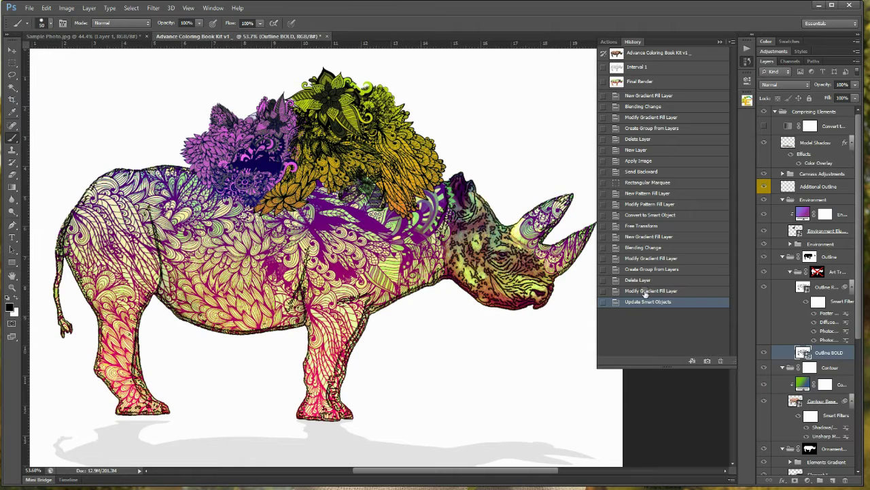
left_click(748, 100)
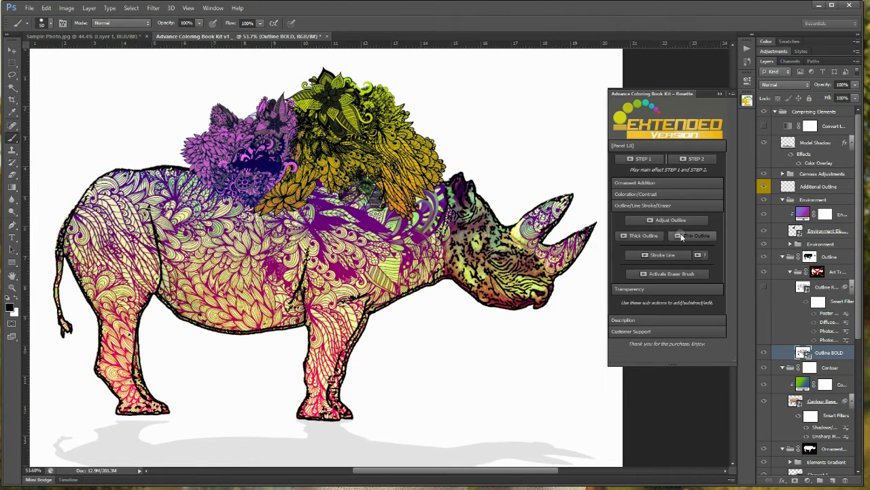
left_click(694, 235)
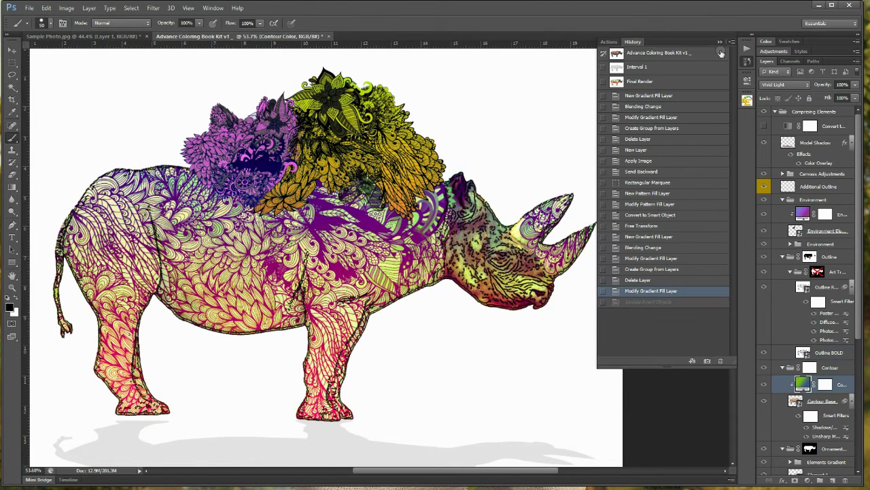
left_click(720, 39)
left_click(783, 199)
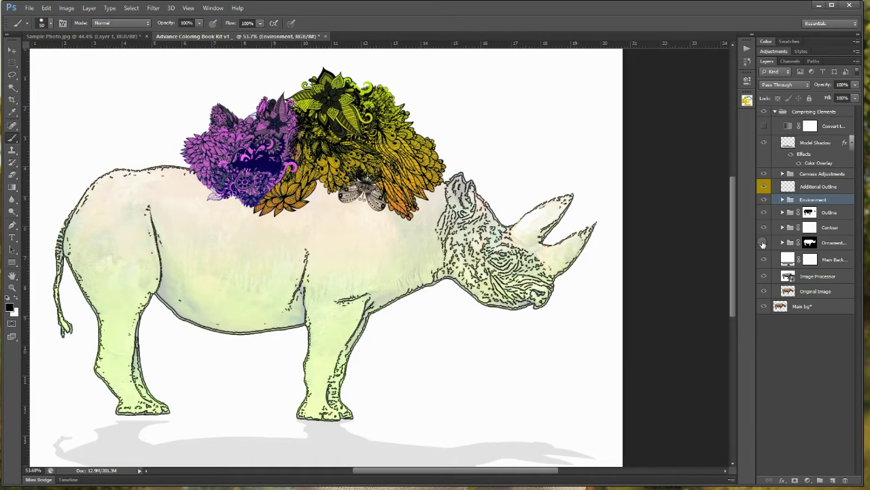
left_click(747, 100)
type("You can add your own outlines. P")
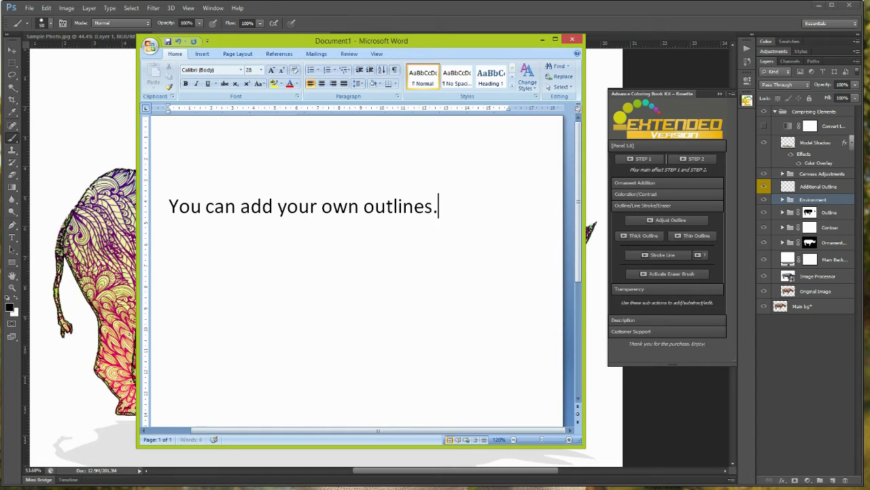
Type the note about drawing a Pen path and playing the Stroke Line sub-action, then minimize Word
type("rocess is simply. Pick up a")
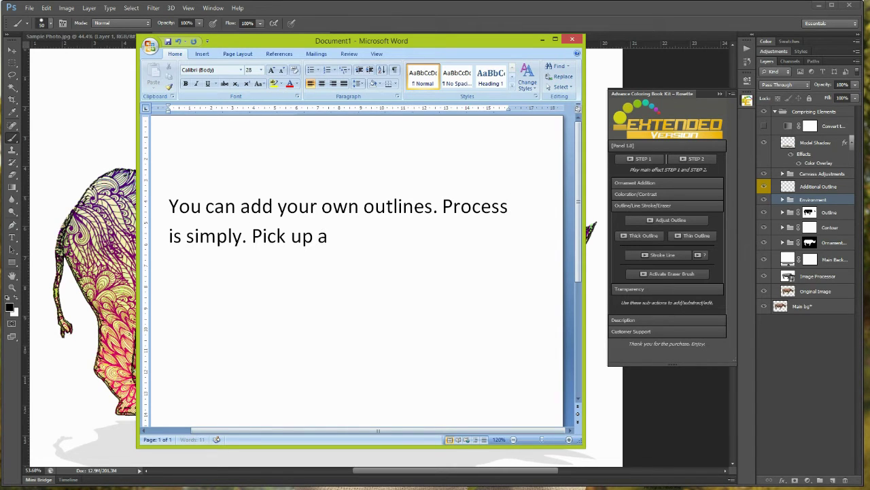
type(" pressing P and cre")
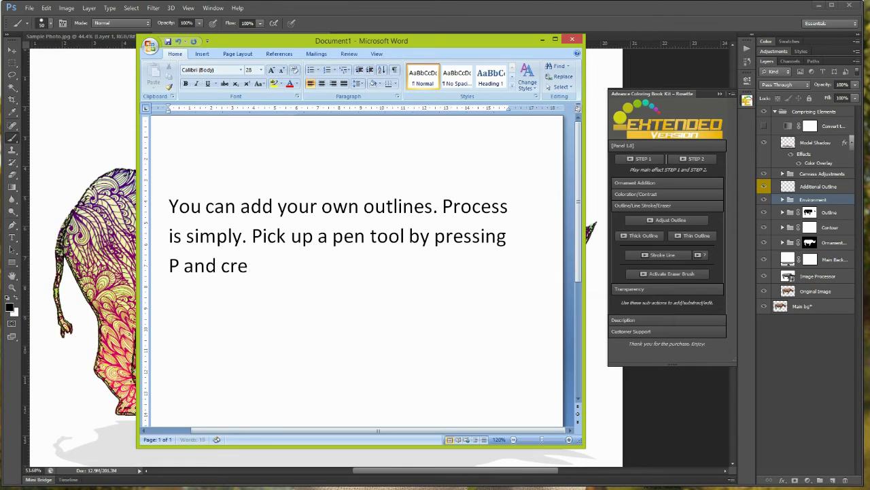
type("ate pa")
type("th along the area yo")
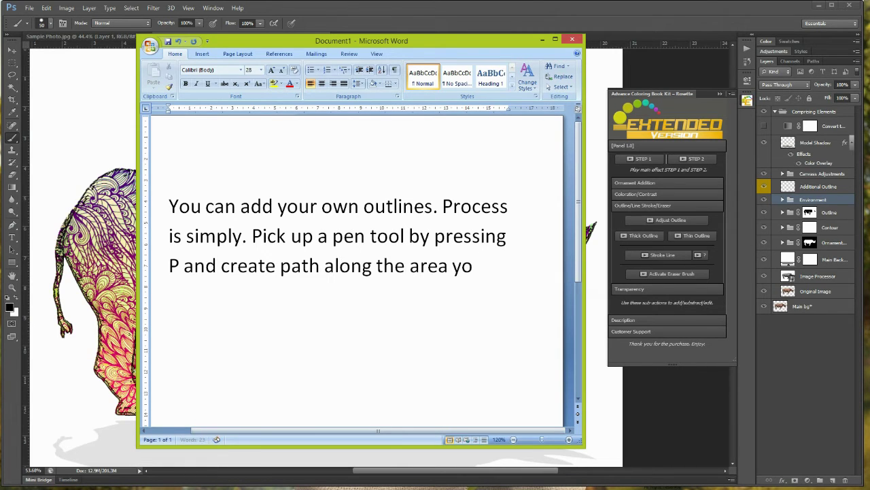
type(" and play")
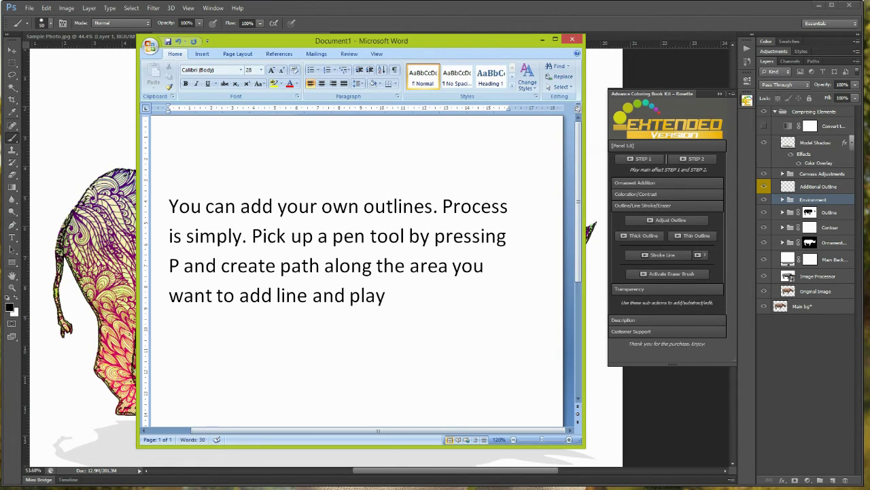
type(" the sub-action \"Stro")
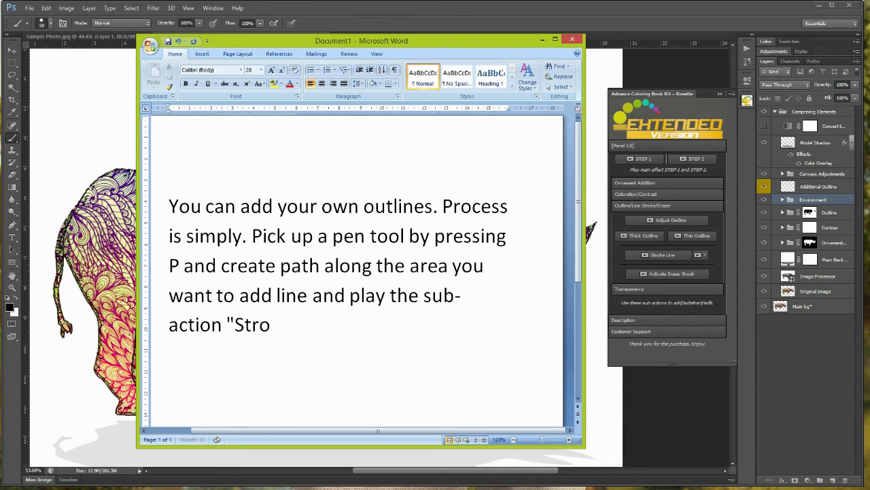
type("generate the l")
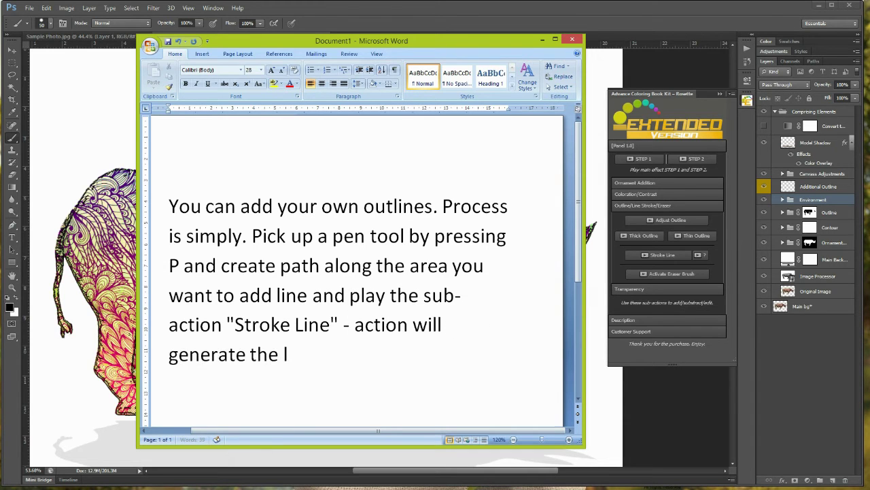
left_click(542, 40)
Stroke a Pen path into a black outline under the back foot with Stroke Line
key("p")
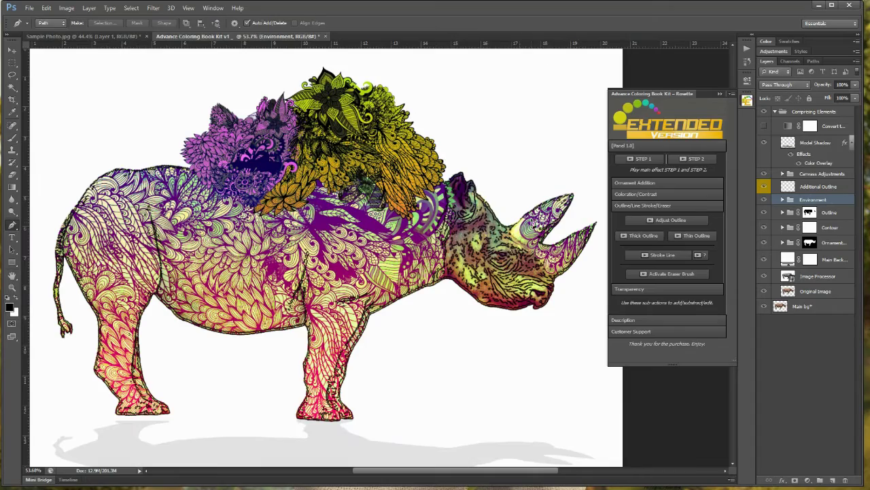
scroll(300, 184, "up", 3)
scroll(300, 183, "up", 2)
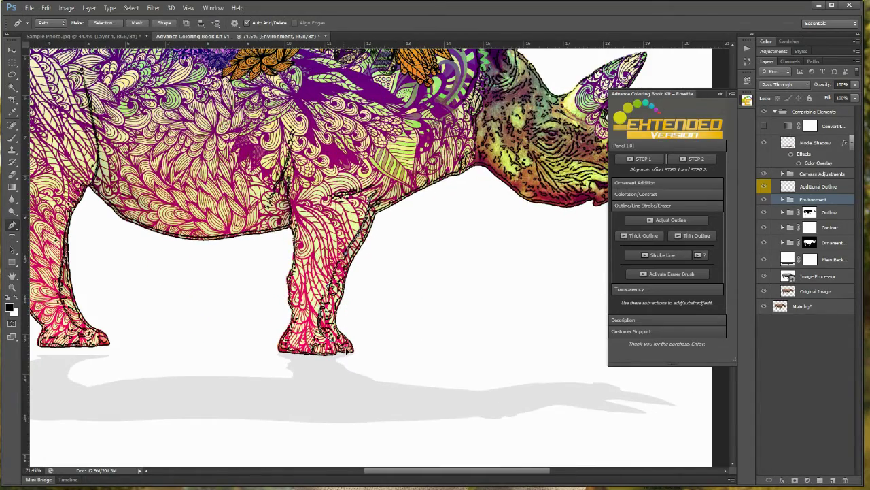
scroll(381, 314, "down", 1)
left_click(676, 259)
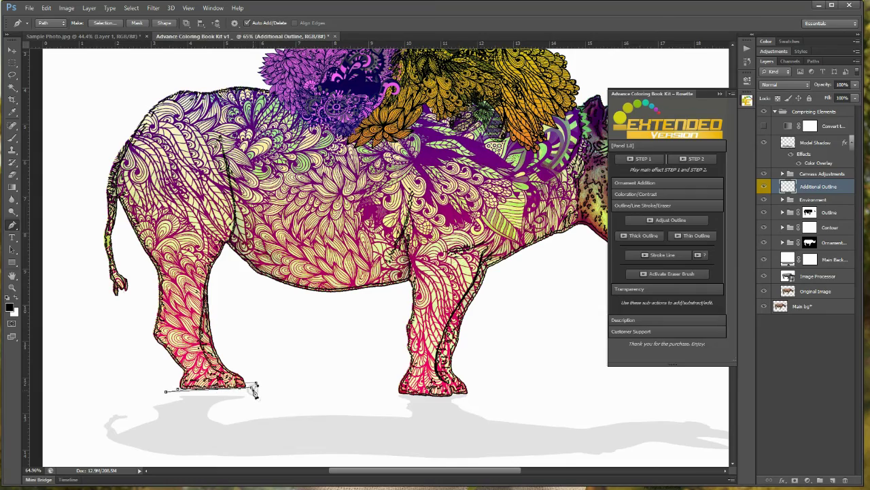
left_click(668, 255)
scroll(514, 369, "up", 2)
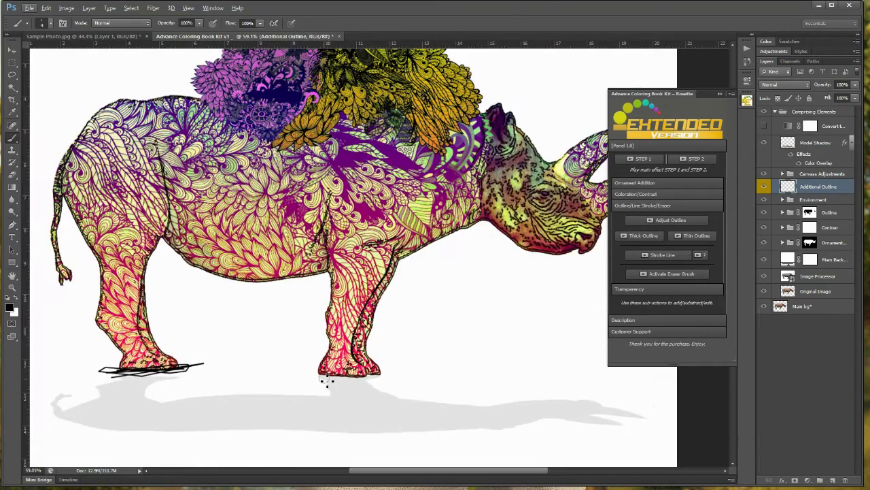
Draw a Pen path along the front foot's bottom, stroke it, and open the help button
key("p")
left_click(314, 374)
left_click_drag(396, 374, 384, 380)
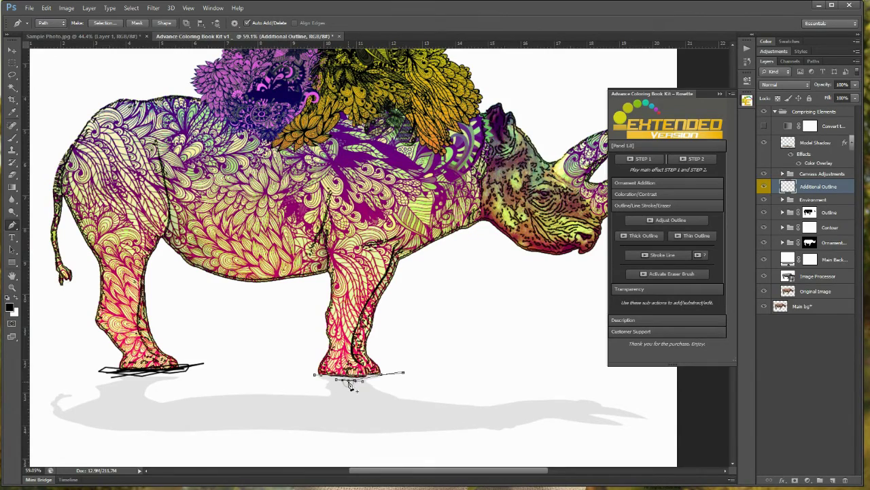
left_click(664, 248)
mouse_move(855, 84)
left_mouse_down()
mouse_move(832, 96)
mouse_move(857, 96)
left_mouse_up()
left_click(707, 256)
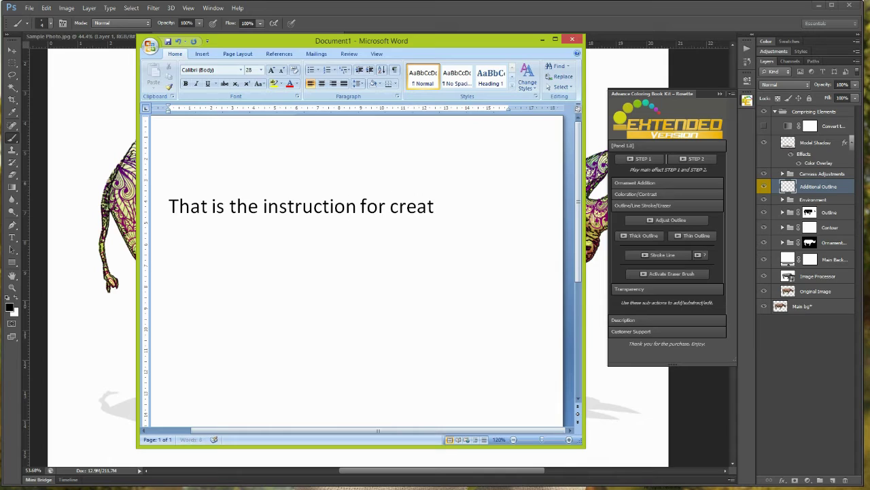
Replace the caption with a note on concealing parts of the illustration via the eraser brush sub-action
type("stroke")
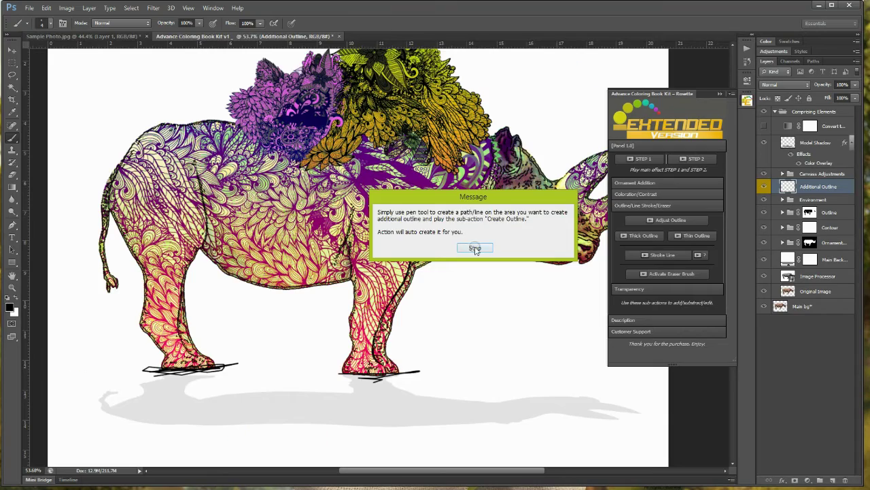
left_click_drag(293, 251, 171, 209)
type("You can")
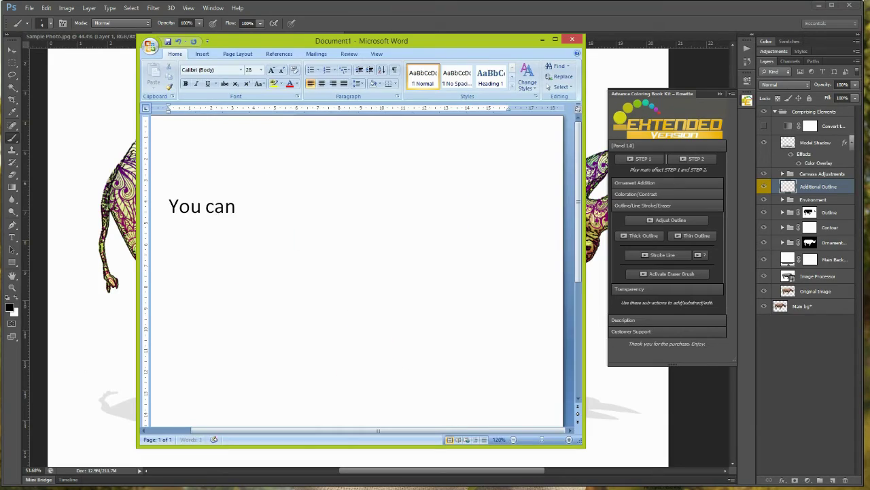
type("rase any part")
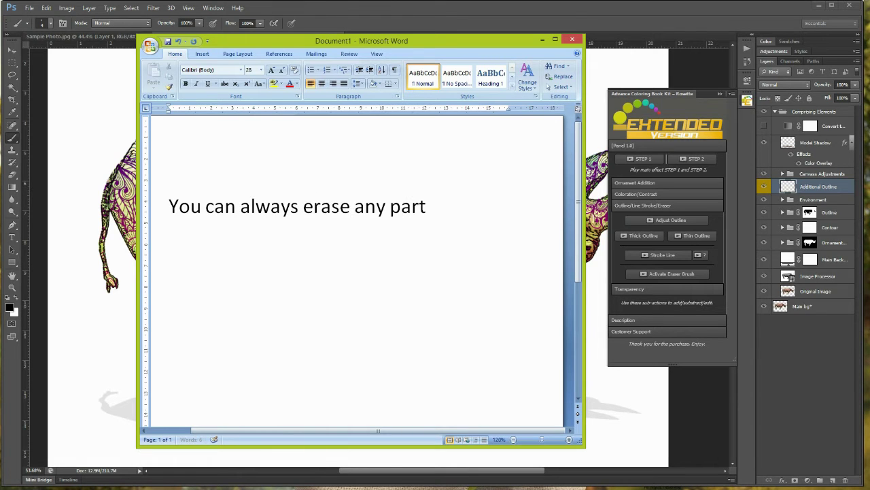
type("ration by simply")
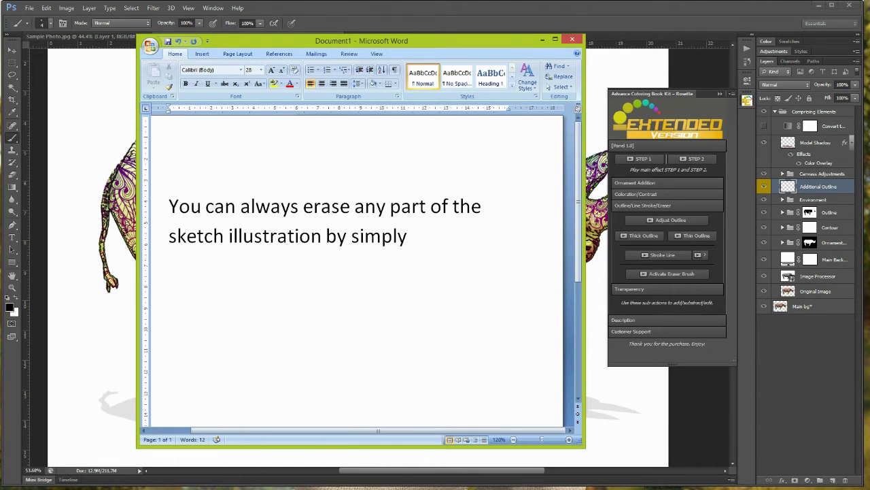
type(" playing the")
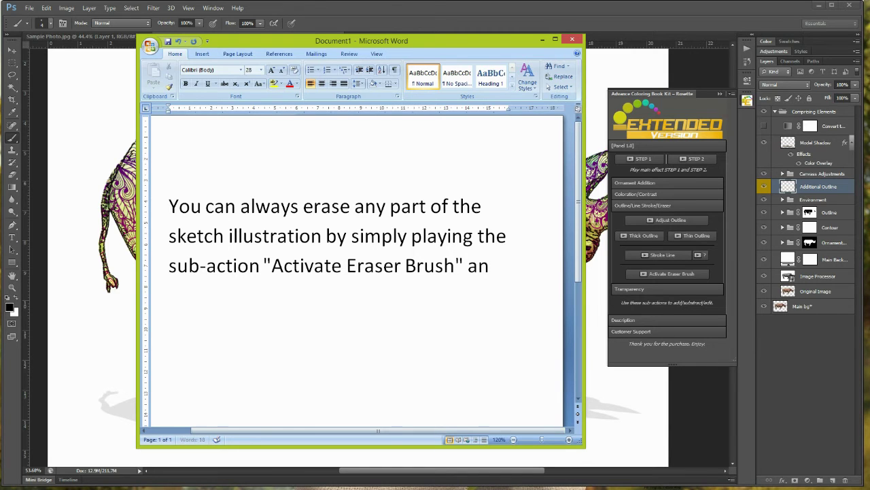
type("h over the area of the")
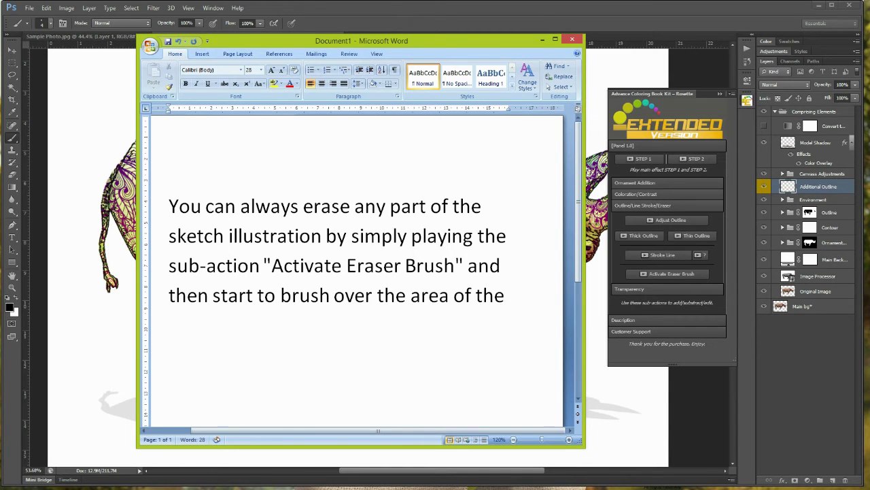
type("ustration you want to conceal.")
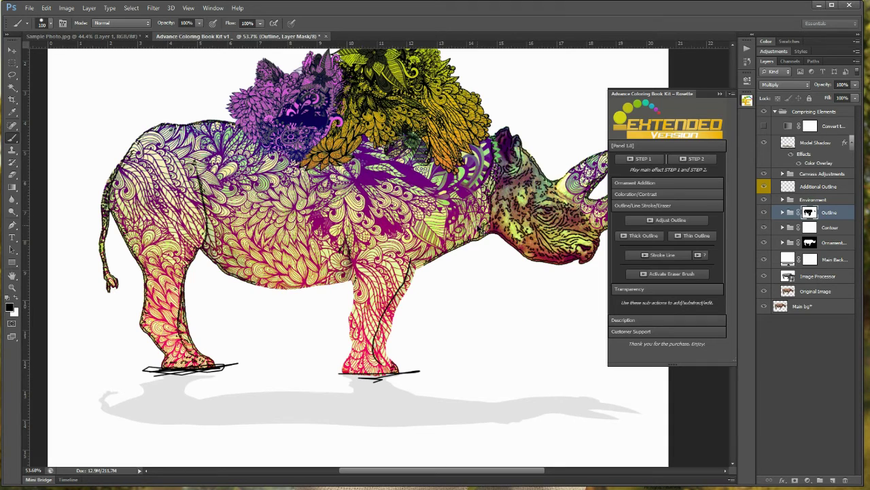
Replace the caption with a note on revealing the masked illustration using a white foreground, and expand the kit's Transparency section
key("ctrl+a")
type("You can make visible the masked illustration by ")
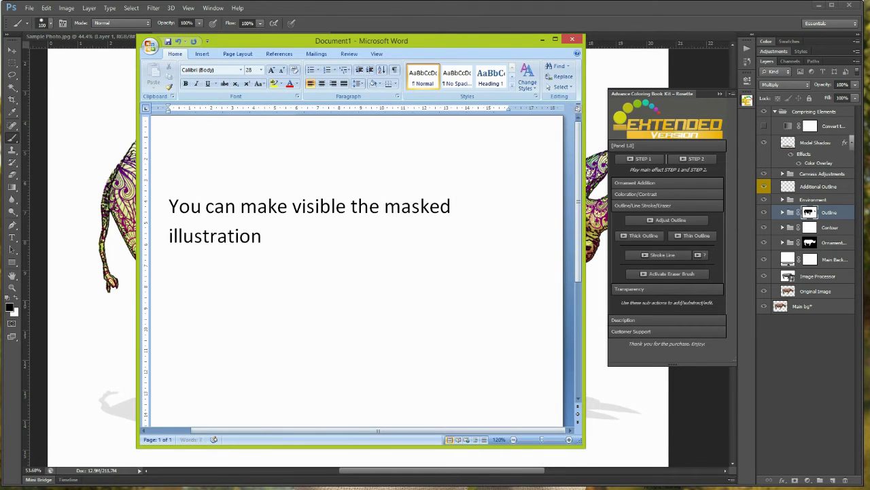
type("simply making whi")
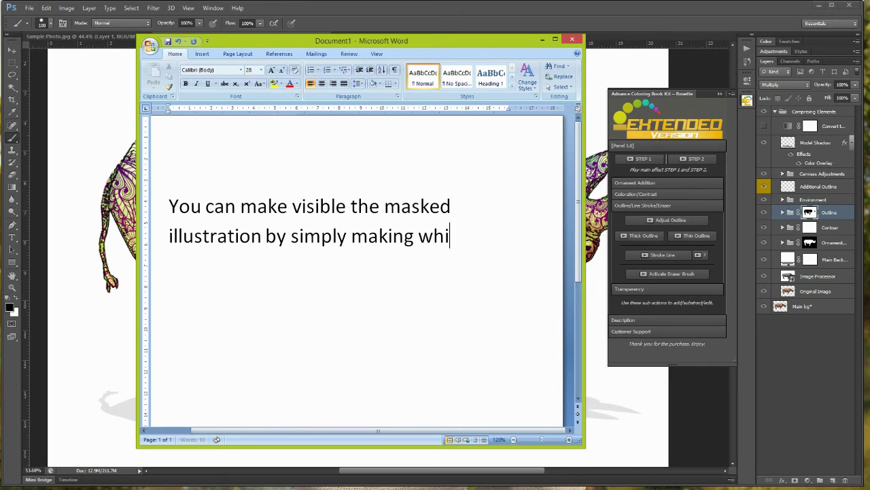
type("te your foreground col")
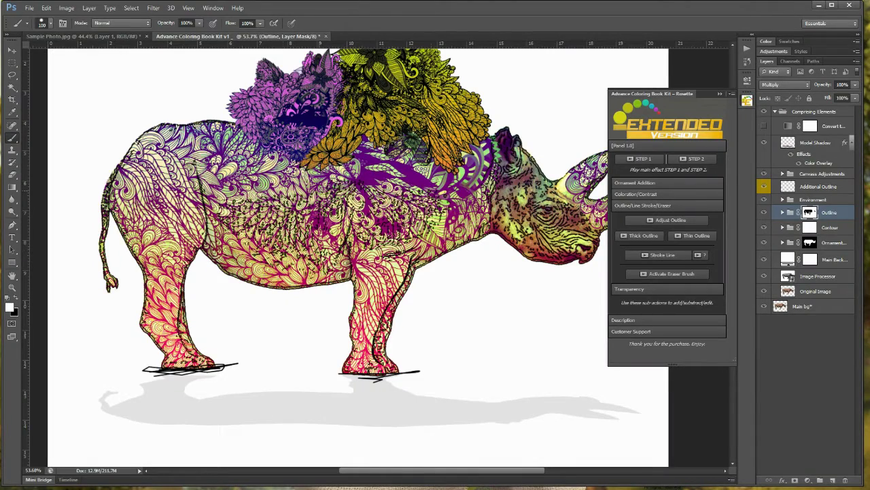
left_click(666, 288)
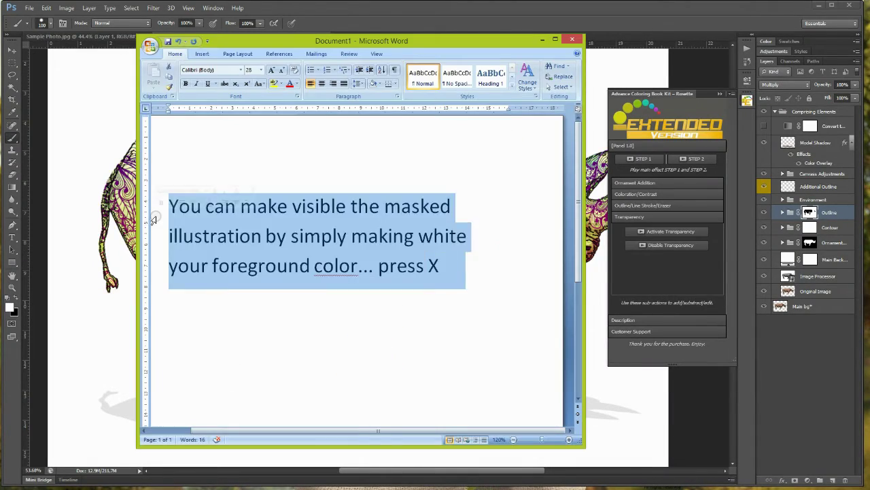
Activate Transparency so the rhino sits on a transparent background, and note it can be placed on an artboard
type("isplay ")
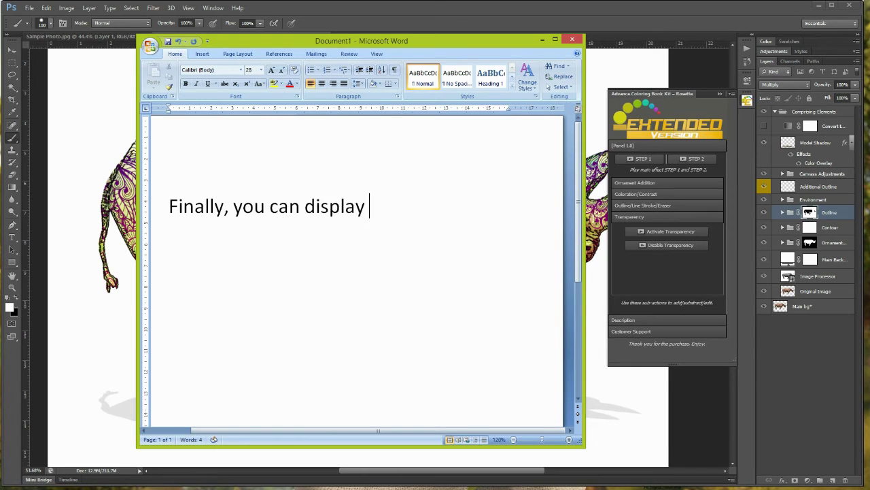
type("the transparent end result")
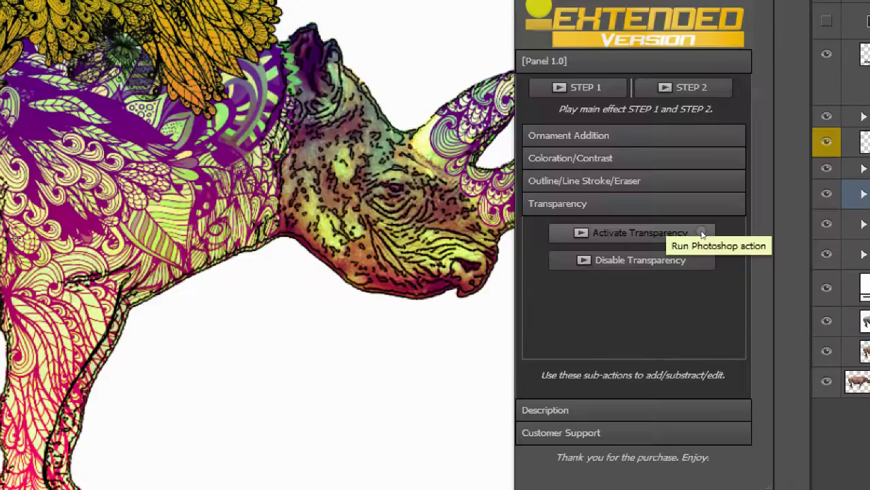
left_click(684, 231)
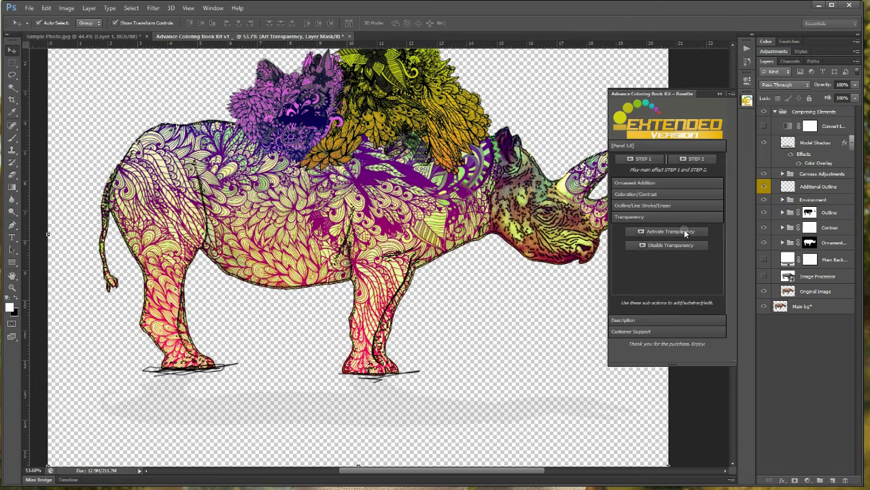
type("You can place it onyour artboard for")
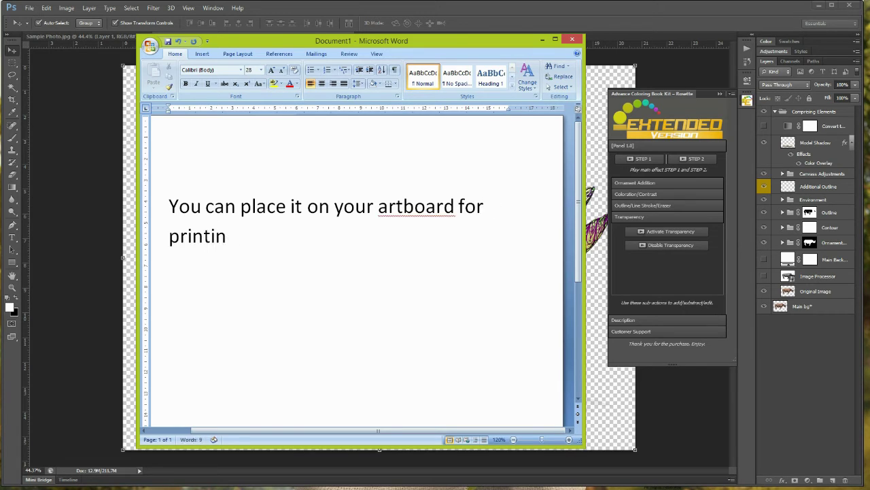
type("We included")
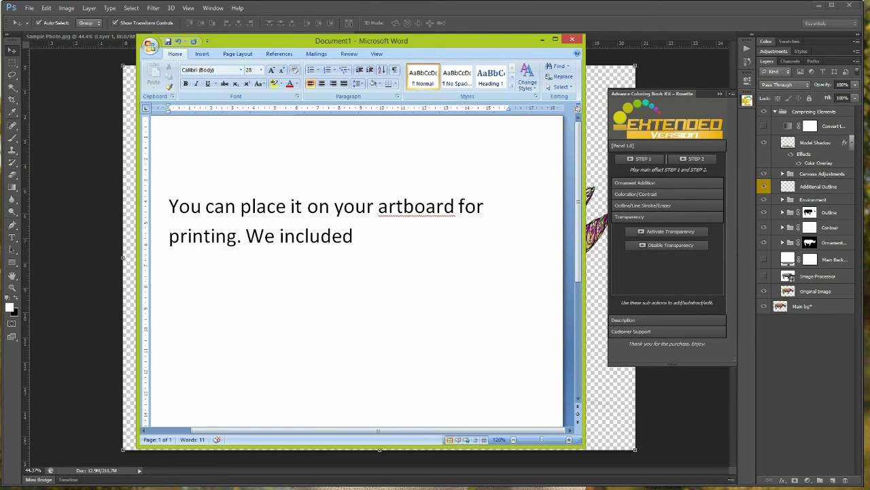
type(" RESIZER + ")
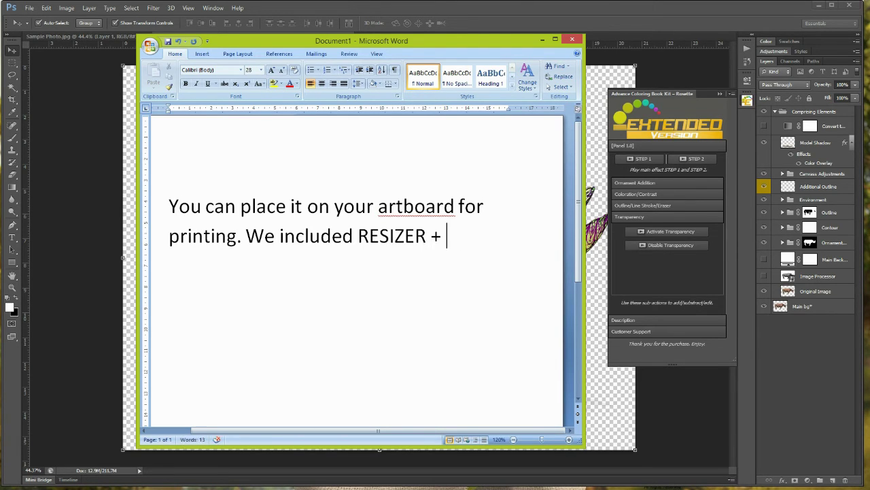
type("[a package that will")
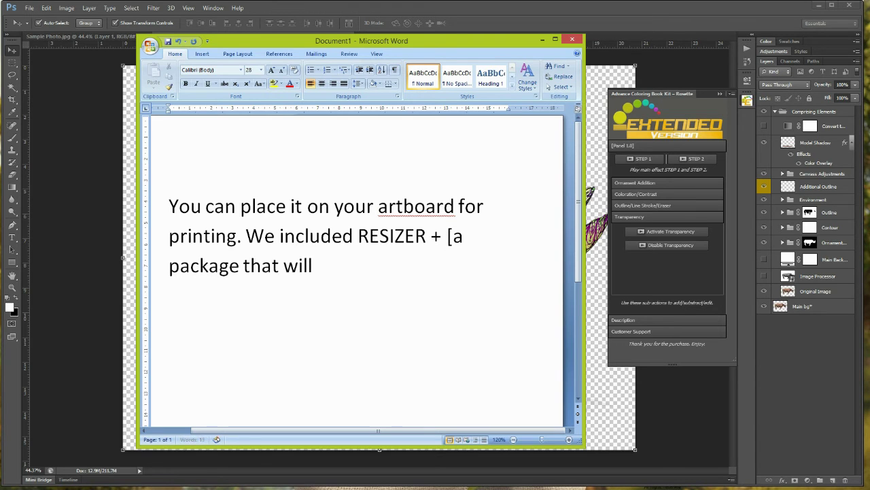
type(" enable you to quickly generate pop")
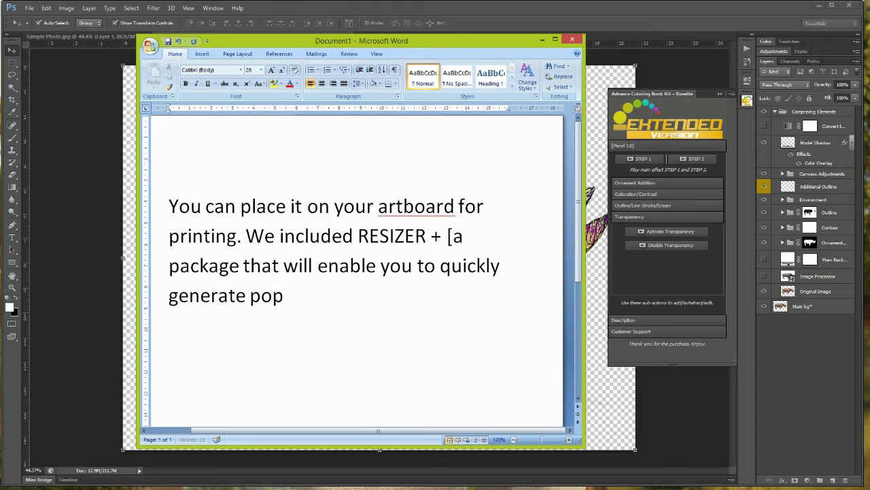
type("ular printing sizes")
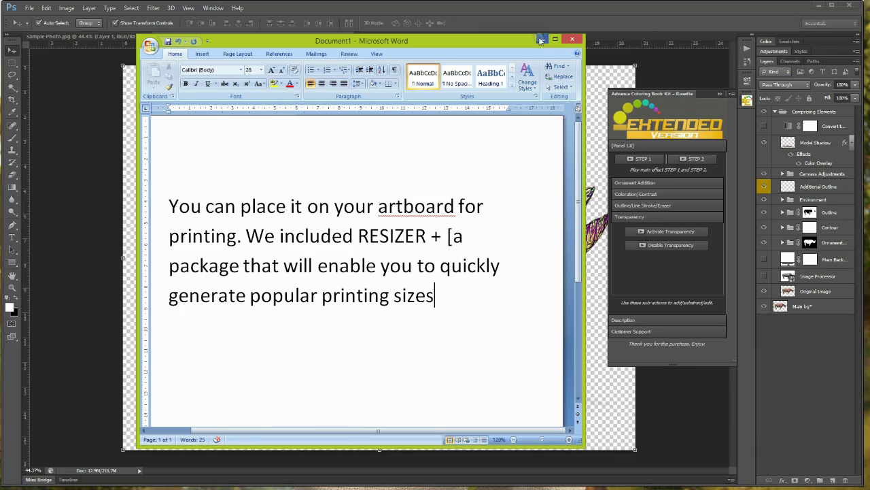
left_click(721, 95)
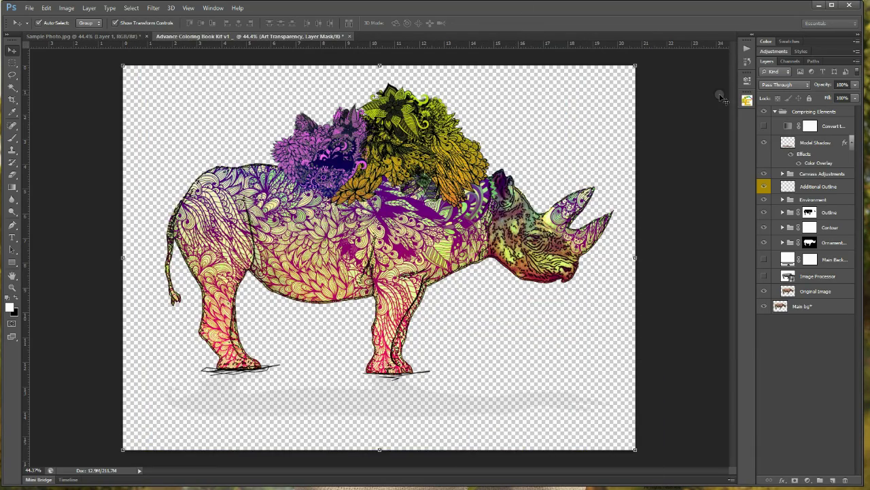
key("f")
key("f")
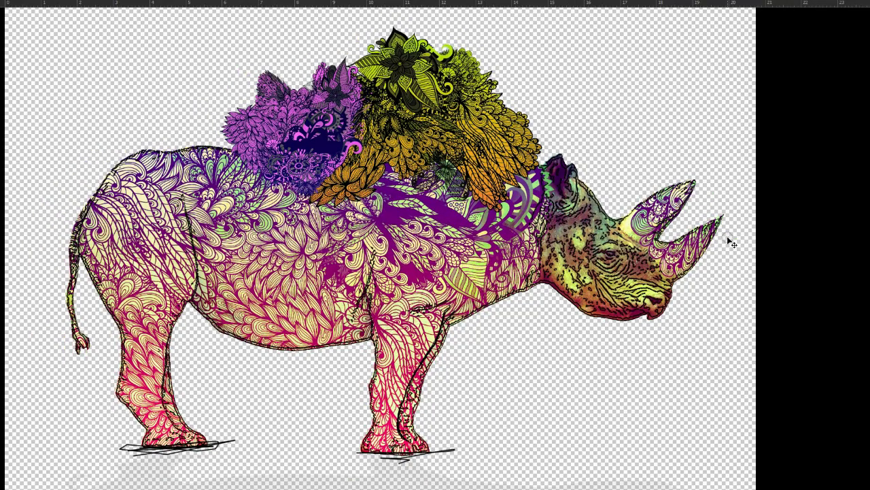
key("f")
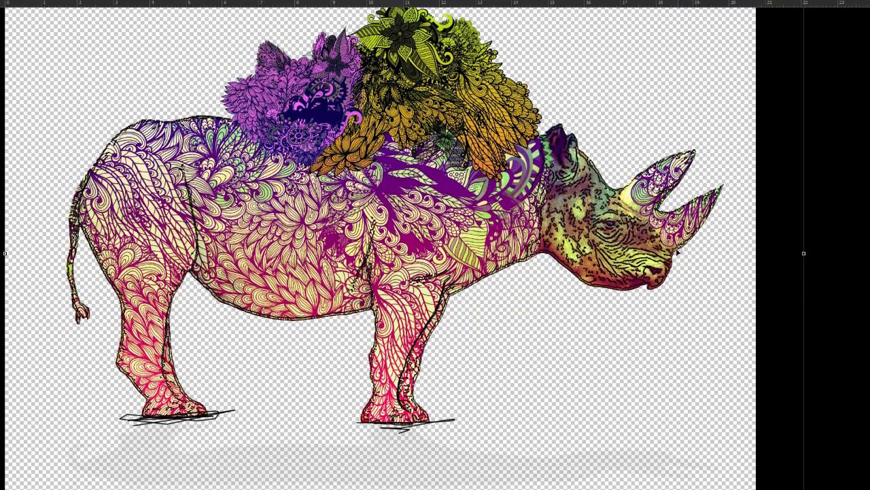
key("alt+Tab")
key("ctrl+a")
type("Thanks for watching!!! T")
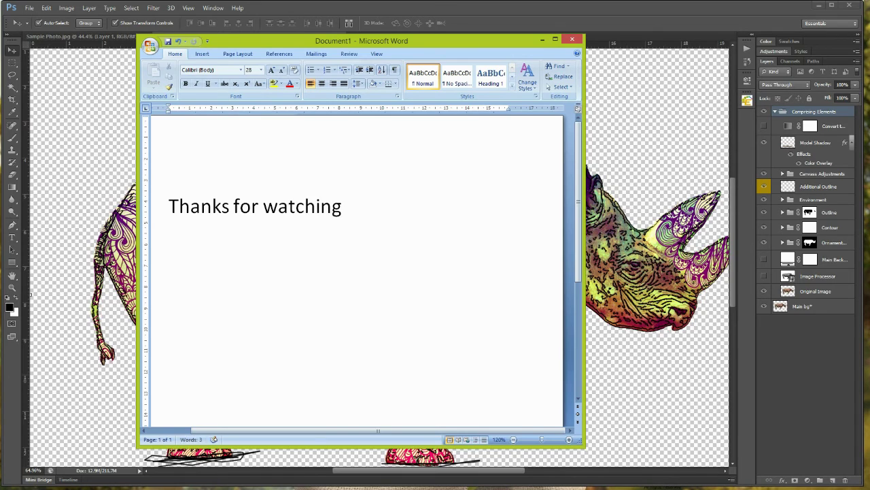